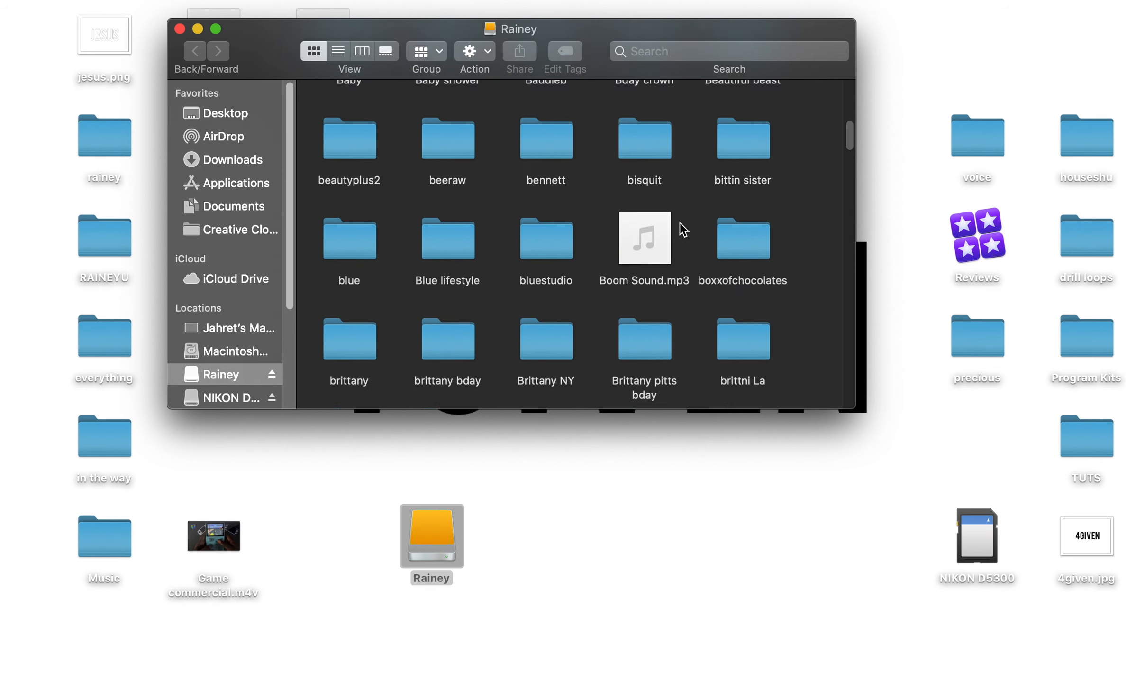
- Move the external drive's window aside and open the DCIM folder on the NIKON D5300 card in a separate window
left_click_drag(598, 37, 521, 58)
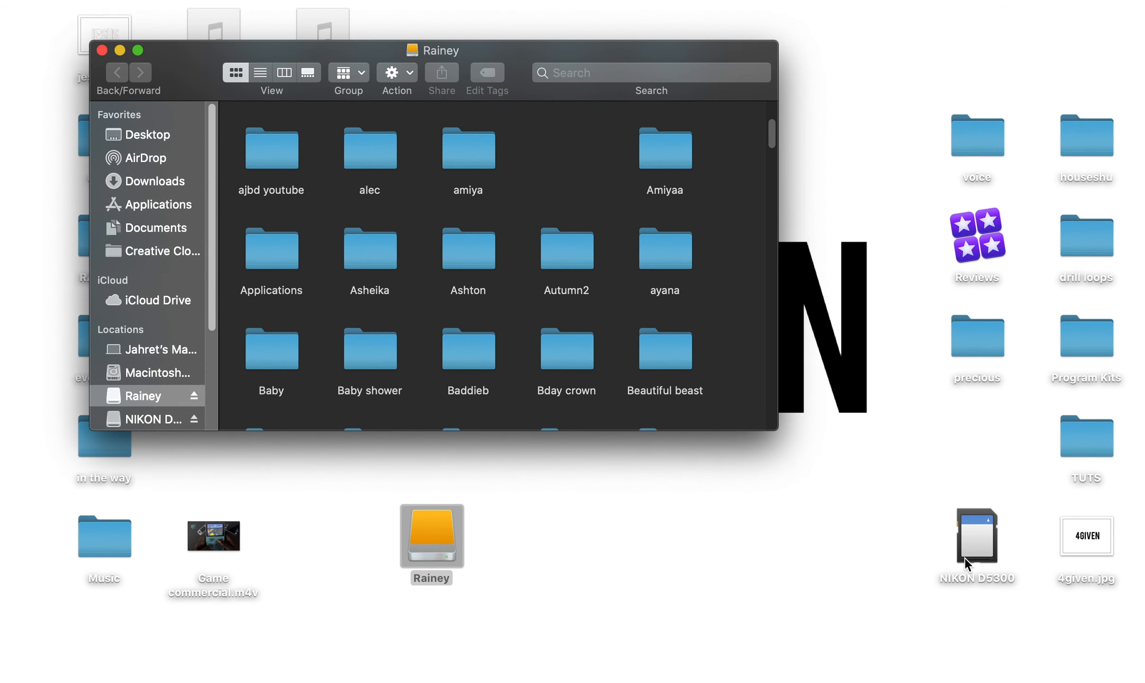
double_click(975, 526)
left_click_drag(388, 92, 915, 208)
double_click(809, 256)
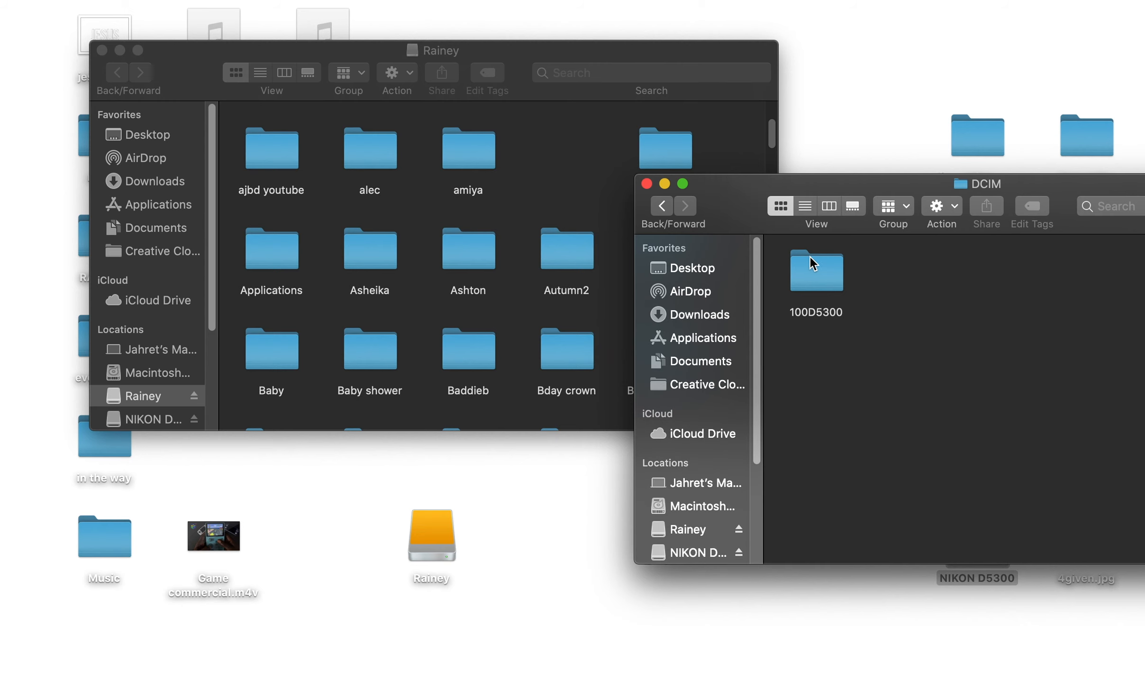
- Create a folder named "test for ig" on the external drive and open it
left_click(551, 170)
right_click(542, 158)
left_click(580, 167)
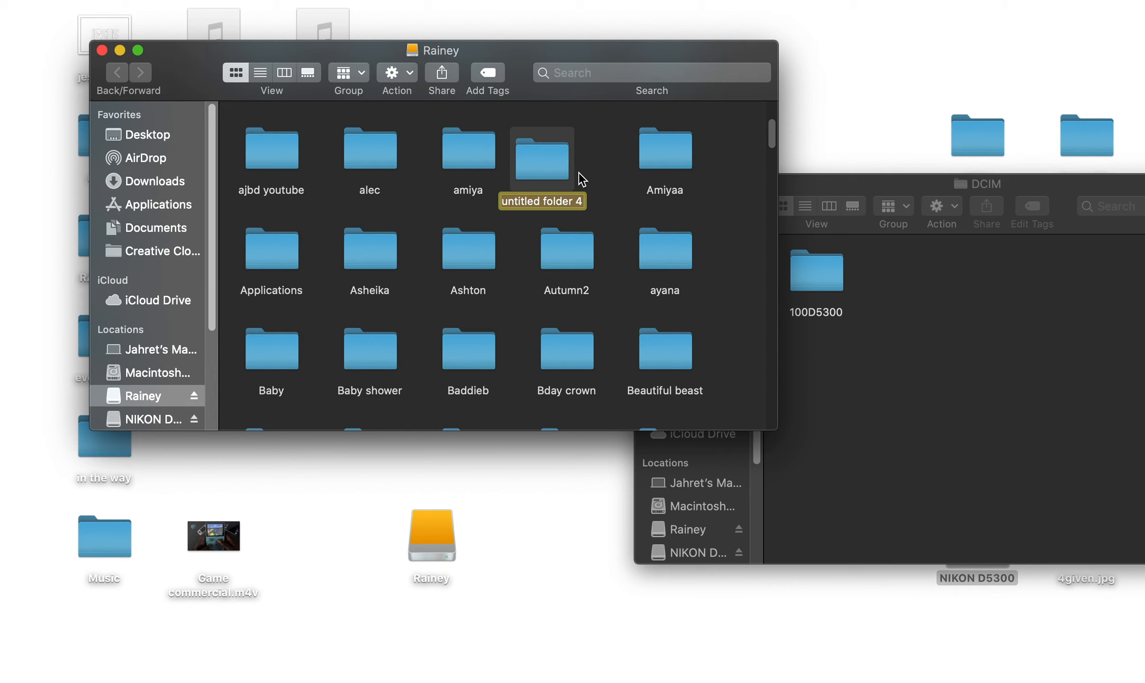
type("test for ig")
left_click(552, 164)
double_click(552, 163)
- Open the card's 100D5300 folder and place its window so that the test for ig folder stays reachable
left_click(817, 270)
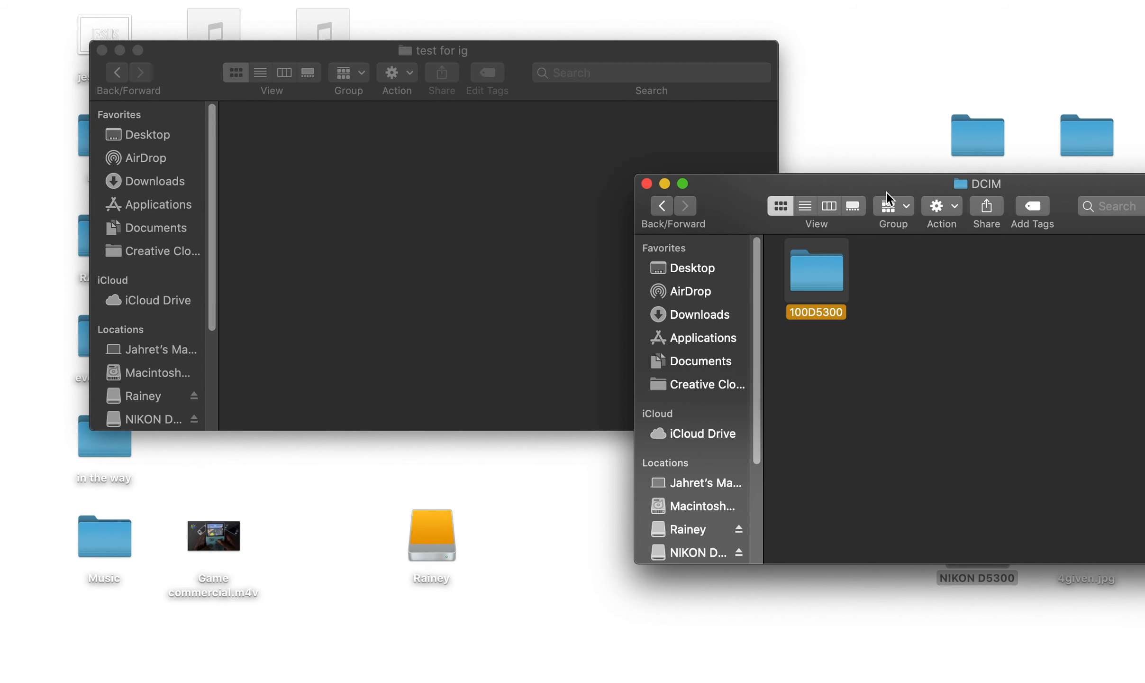
key("super+Down")
left_click_drag(889, 185, 571, 110)
- Copy the photos from DSC_0180.NEF through DSC_0195.NEF into the test for ig folder
scroll(696, 279, "down", 10)
scroll(695, 278, "down", 15)
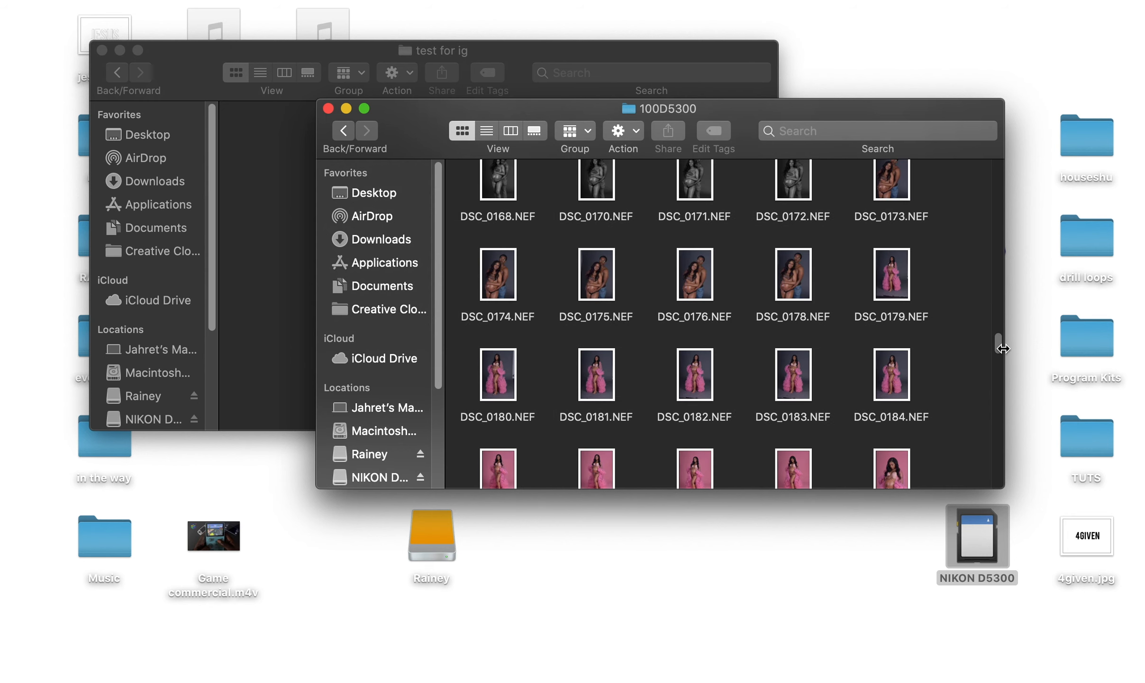
mouse_move(1000, 345)
left_mouse_down()
mouse_move(967, 148)
mouse_move(992, 324)
mouse_move(988, 380)
mouse_move(990, 350)
left_mouse_up()
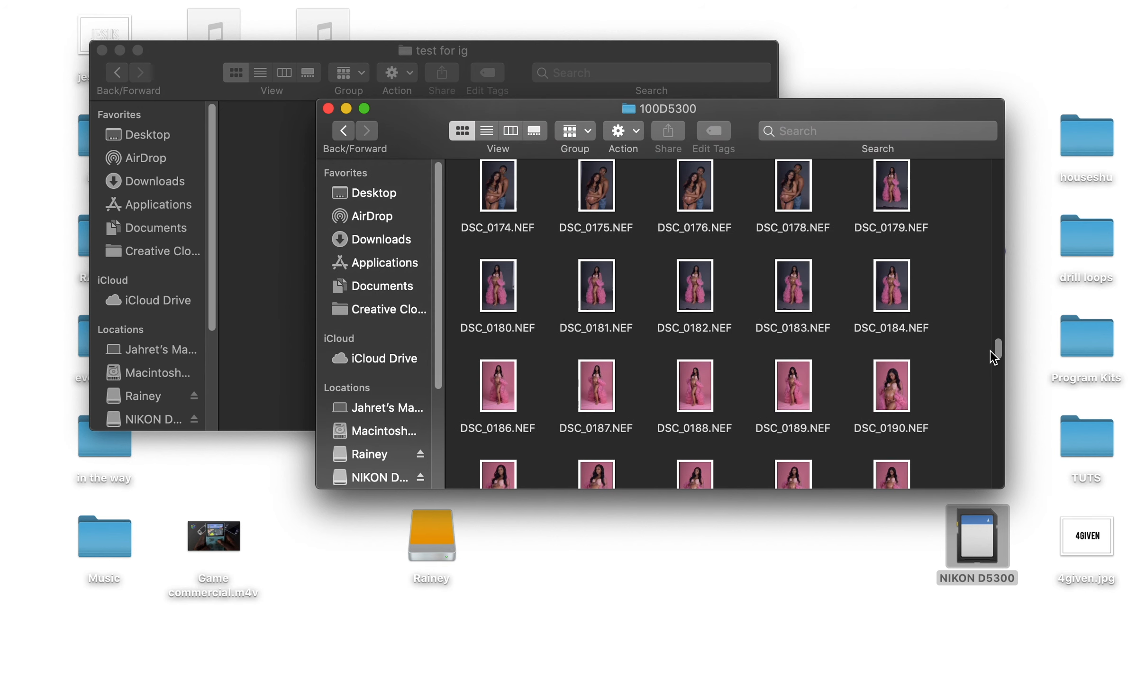
left_click_drag(949, 262, 478, 481)
scroll(545, 307, "down", 2)
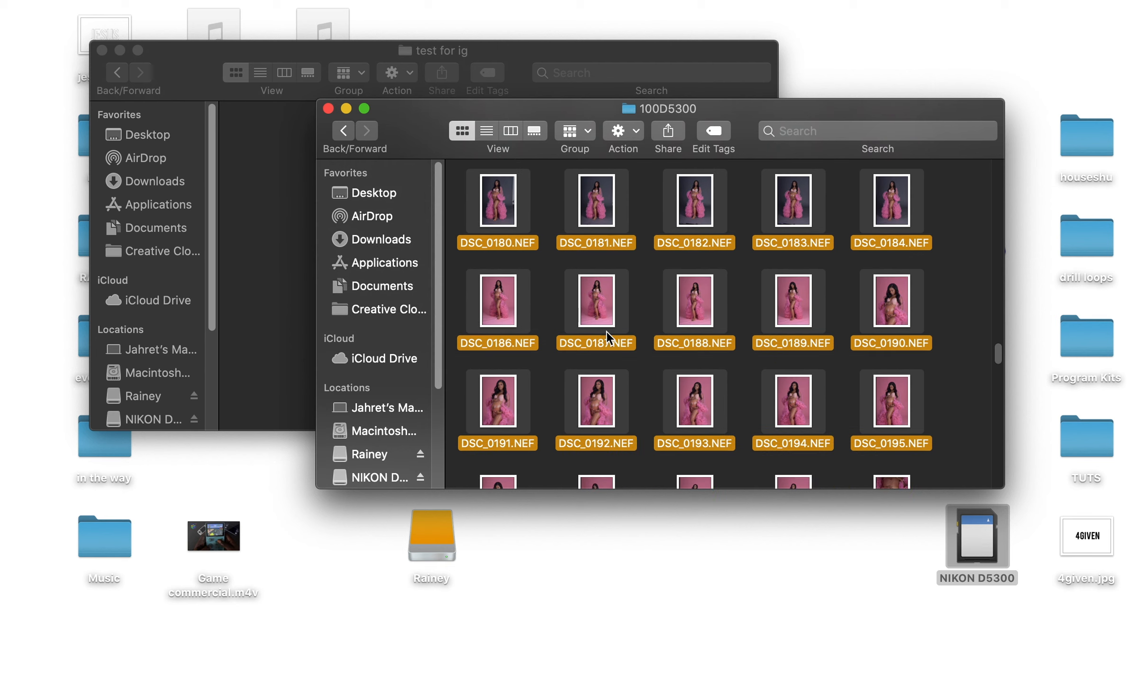
scroll(624, 368, "down", 2)
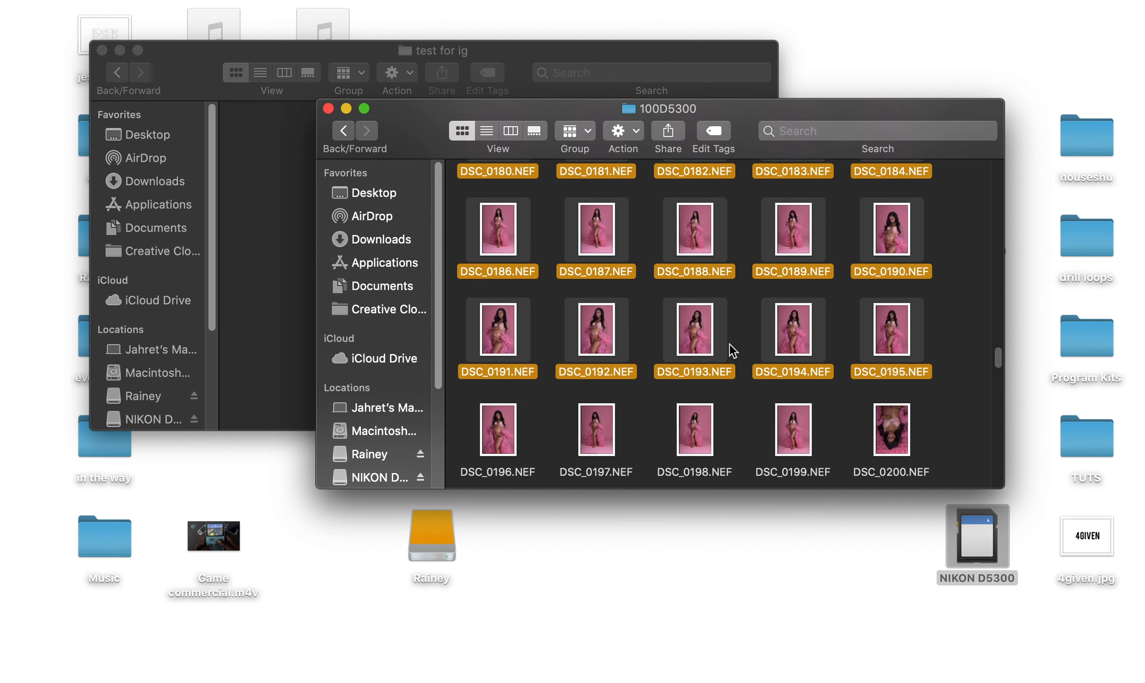
scroll(770, 343, "down", 10)
scroll(821, 330, "up", 10)
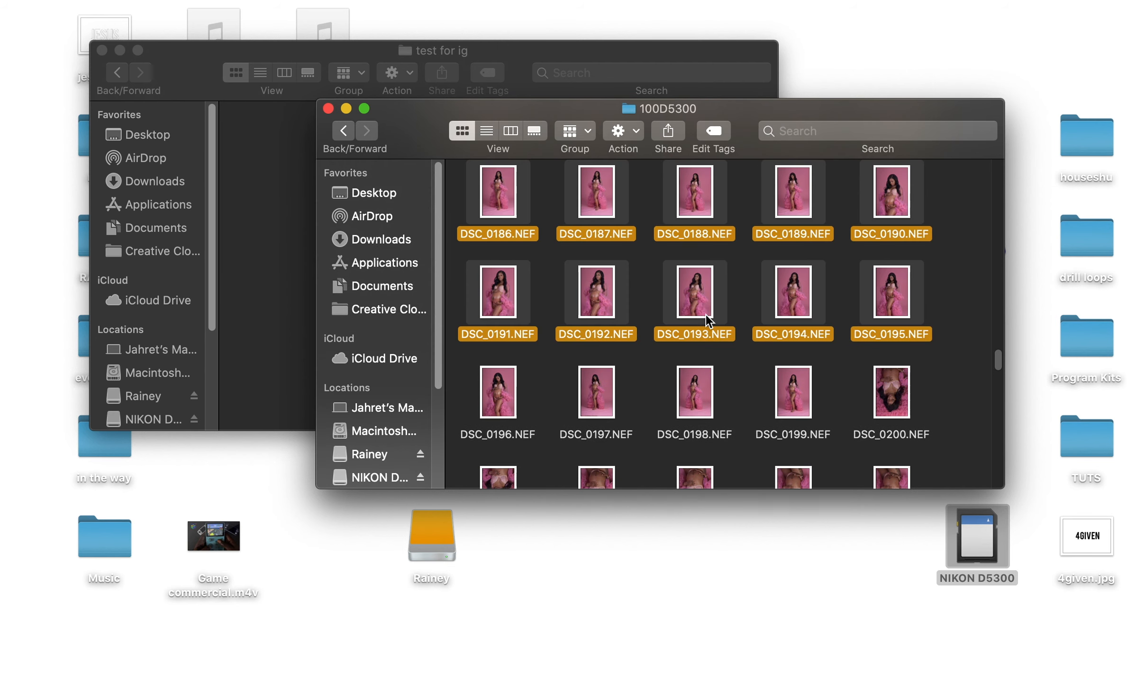
left_click_drag(272, 279, 250, 269)
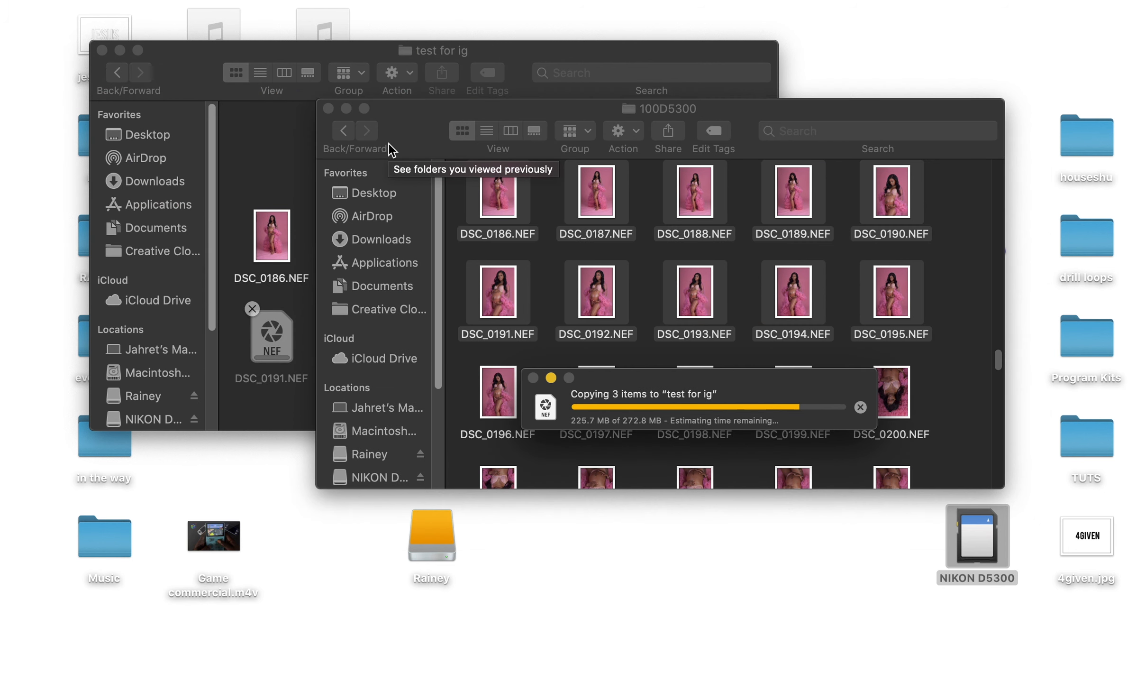
- Close the memory card's window and open the test for ig folder in Lightroom Classic for import
left_click(328, 108)
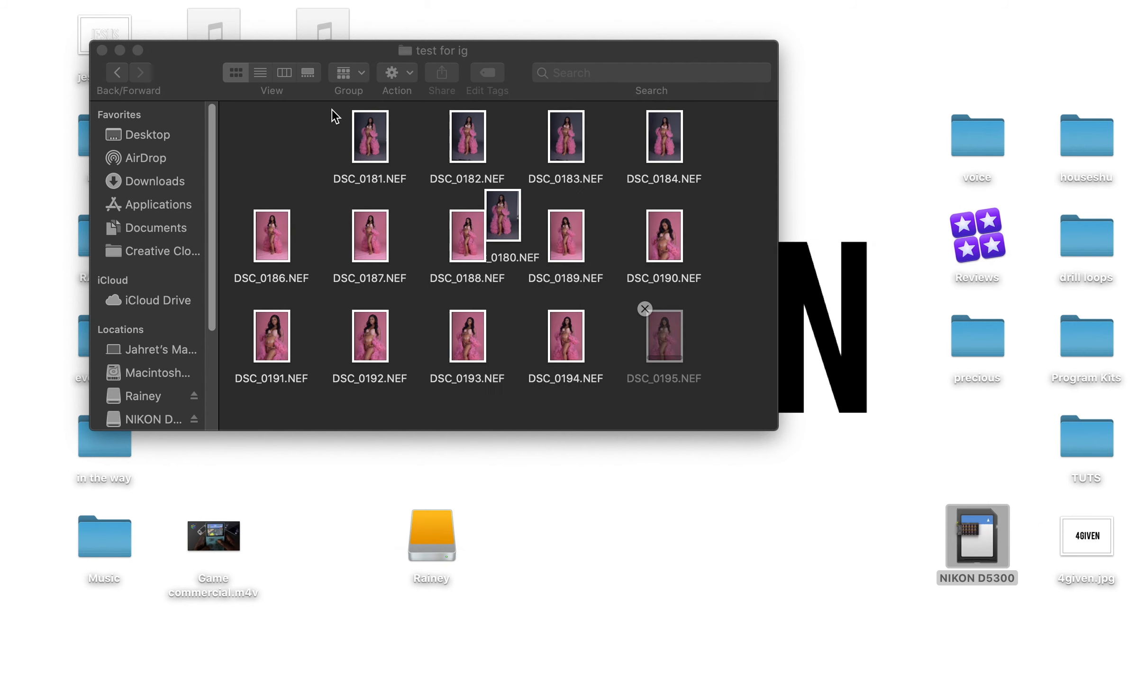
left_click(116, 72)
left_click_drag(538, 168, 450, 661)
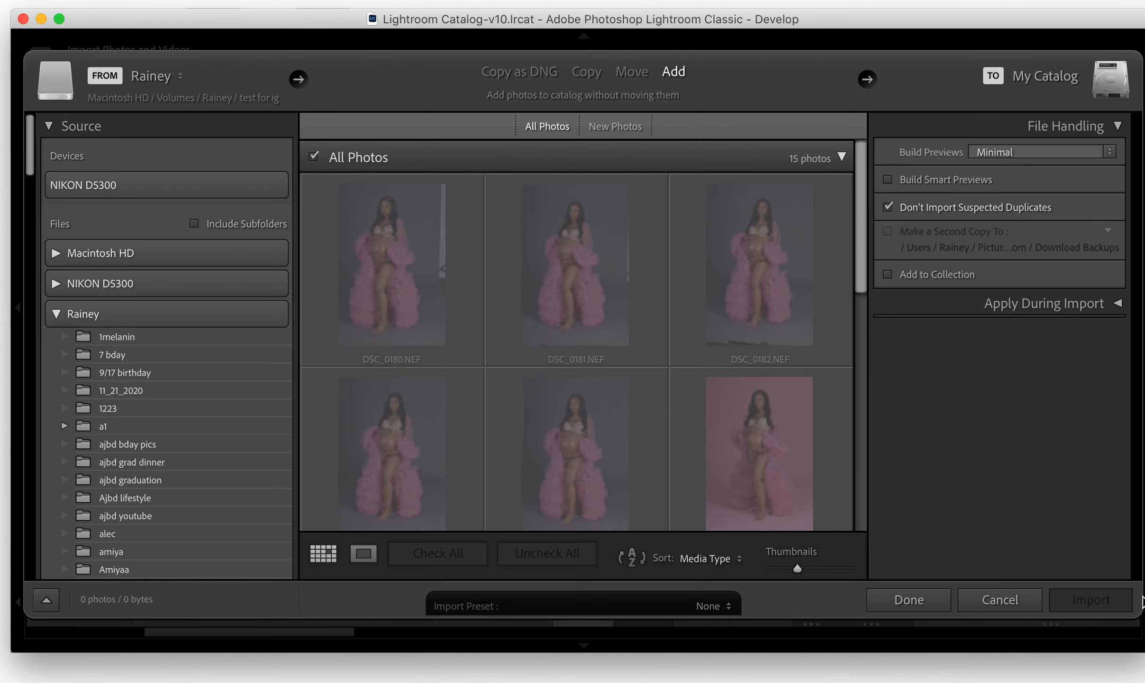
- Review the test for ig photos in the import window and close it
scroll(668, 311, "down", 5)
scroll(668, 310, "down", 2)
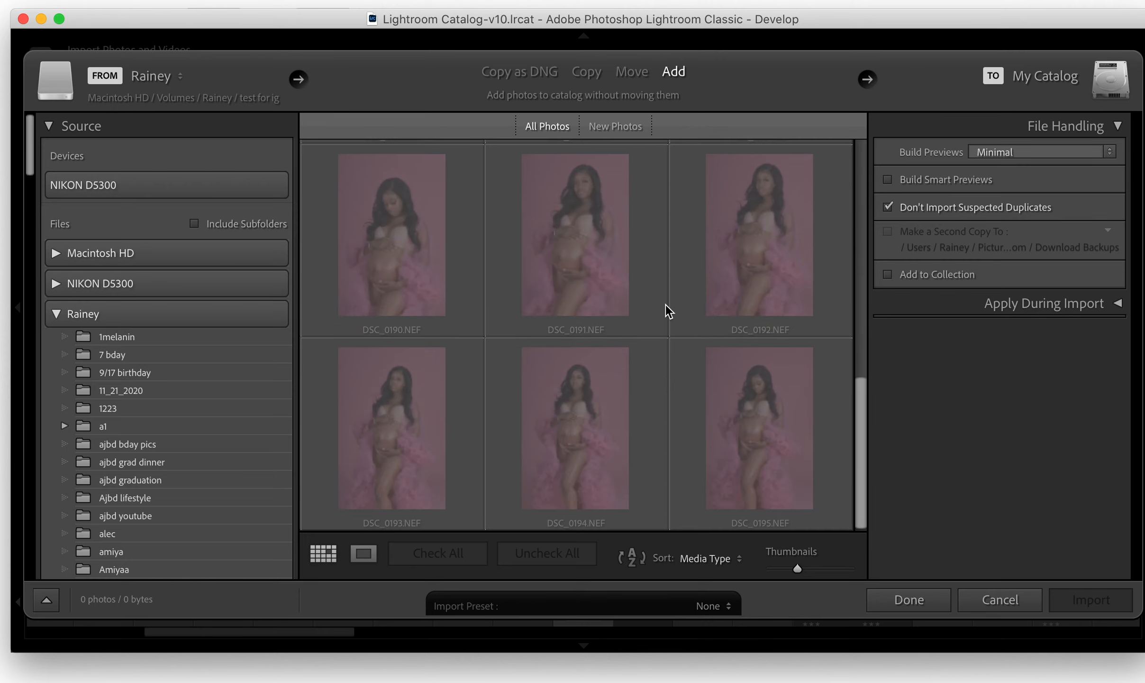
scroll(671, 315, "up", 10)
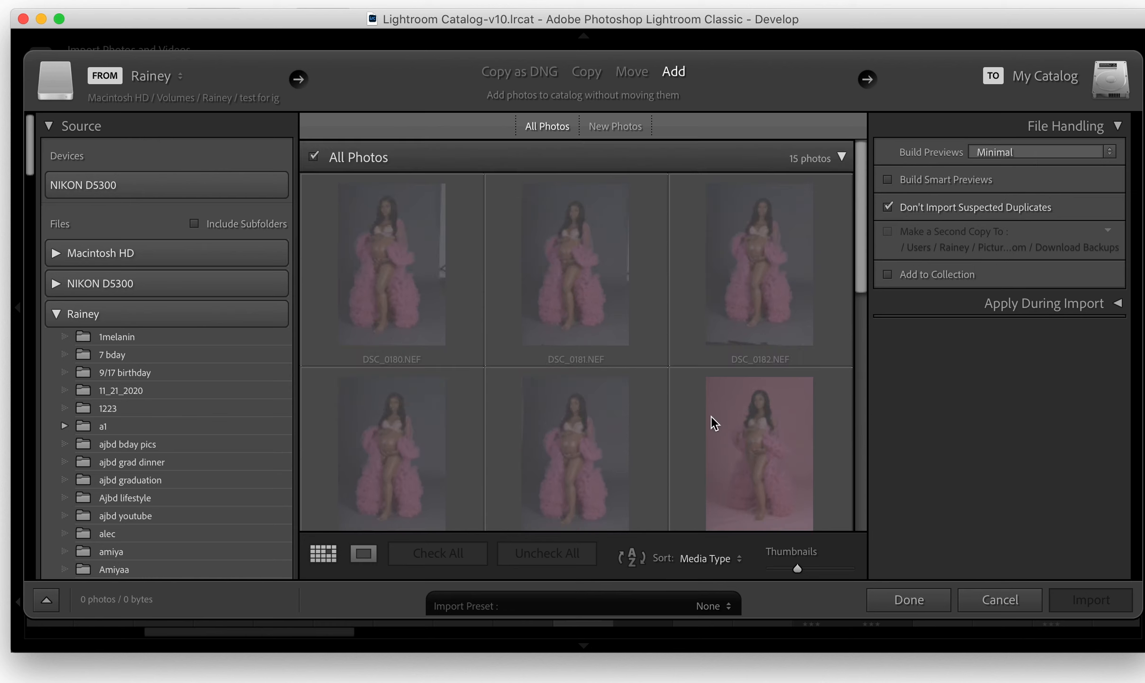
left_click(926, 601)
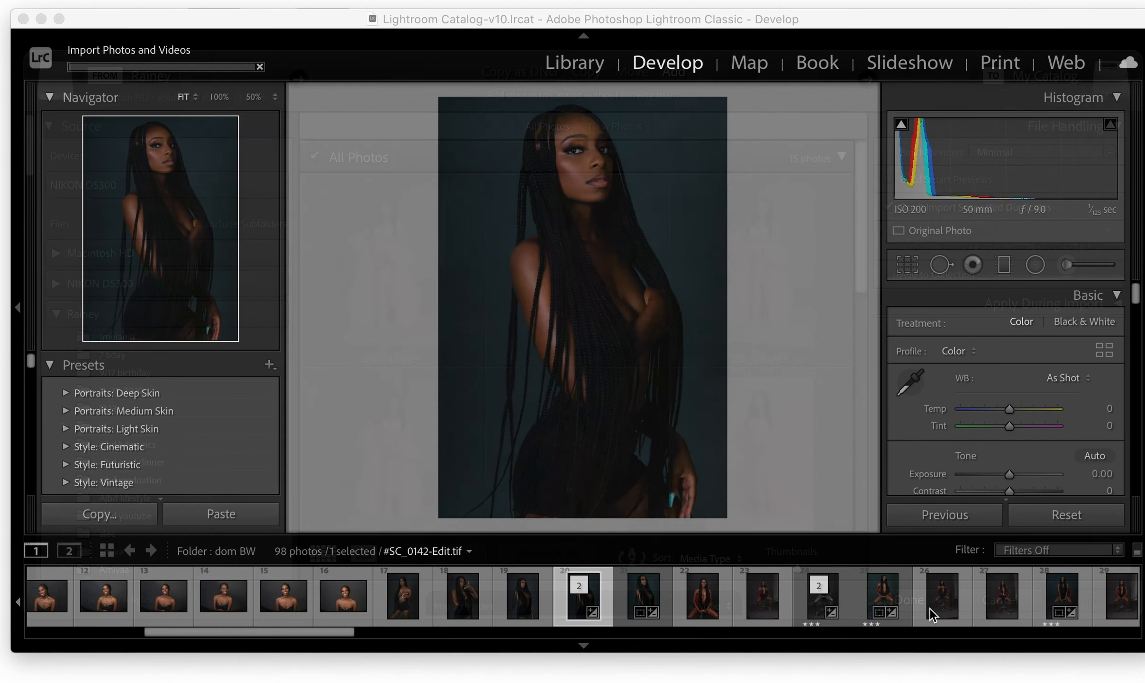
- Switch to the Library module and open the Precious maternity folder
left_click(557, 64)
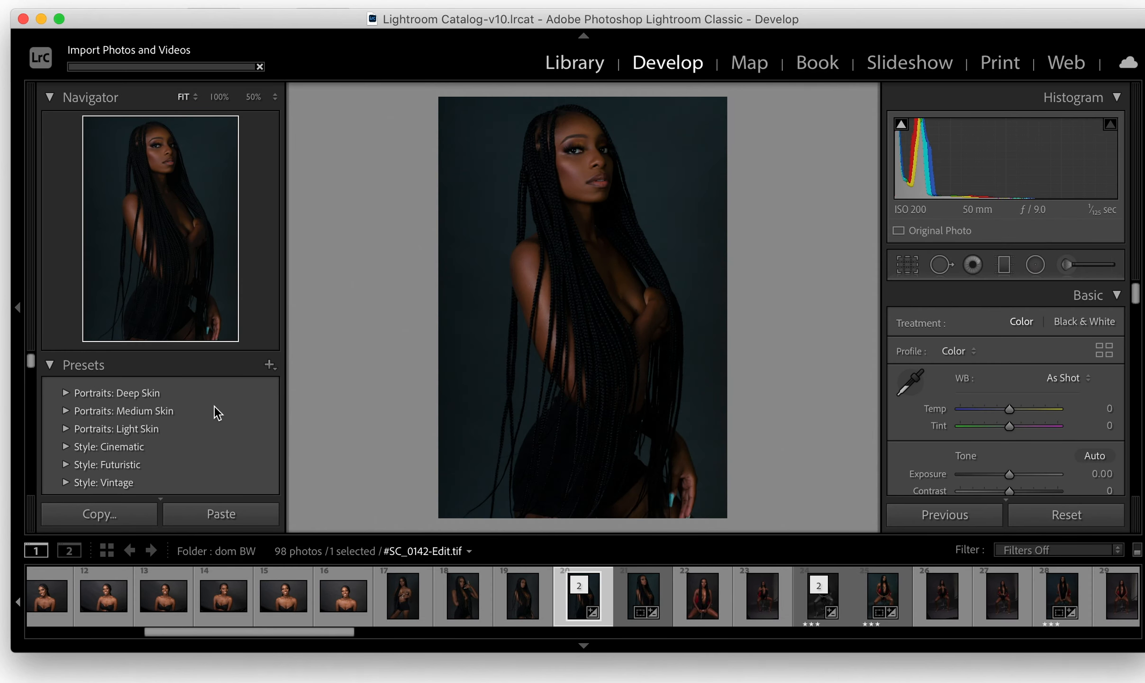
scroll(203, 429, "down", 10)
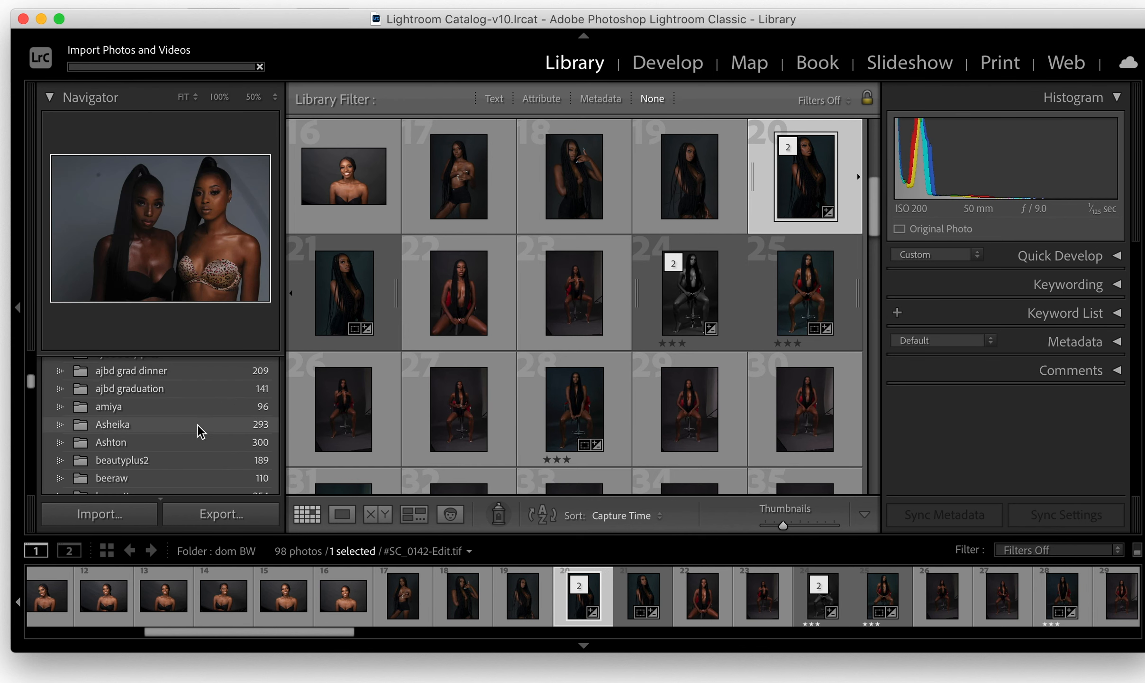
scroll(199, 432, "down", 3)
scroll(143, 450, "down", 15)
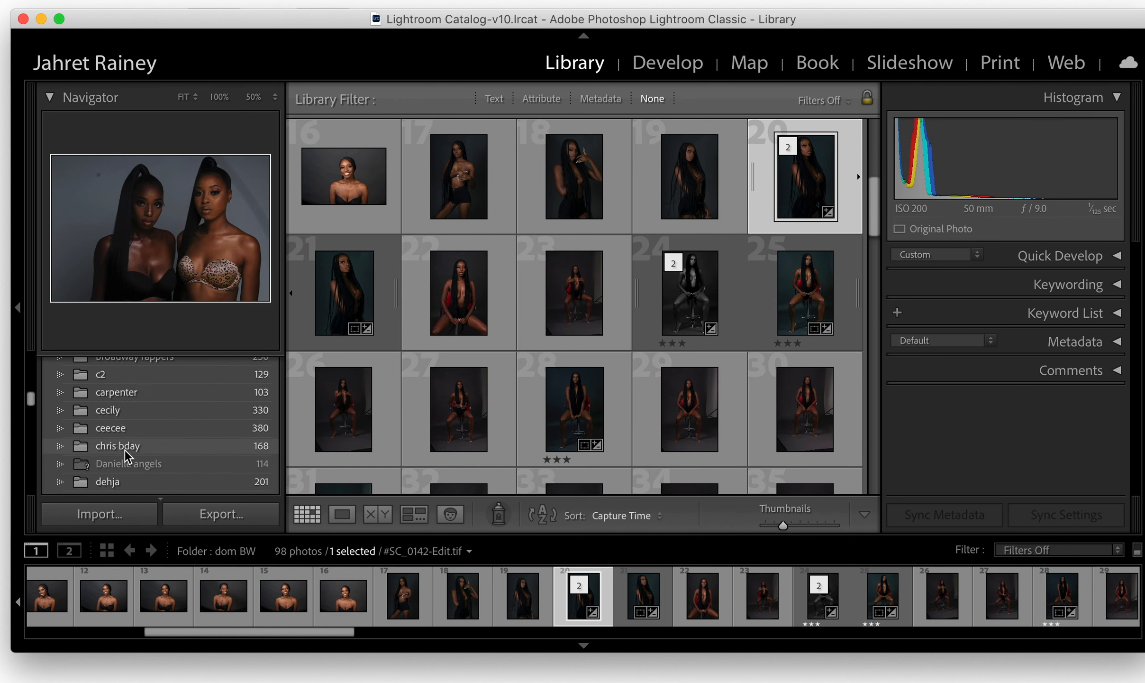
scroll(116, 450, "down", 5)
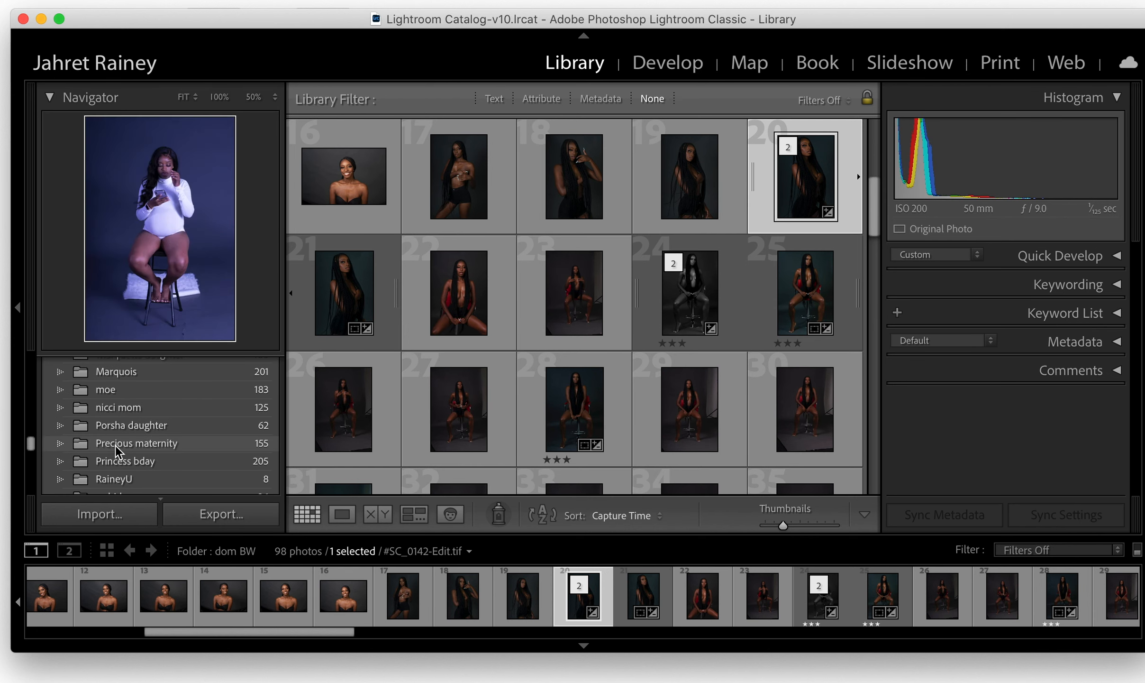
left_click(115, 446)
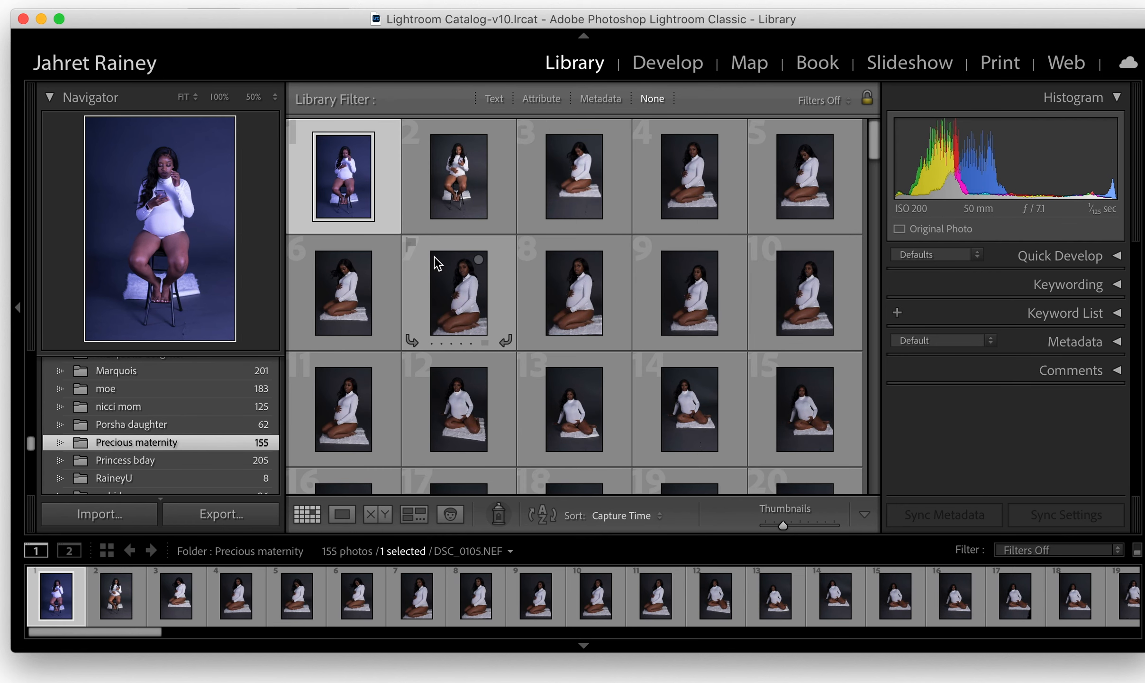
- Select all photos in the Precious maternity folder and open the export settings for them
scroll(710, 327, "down", 20)
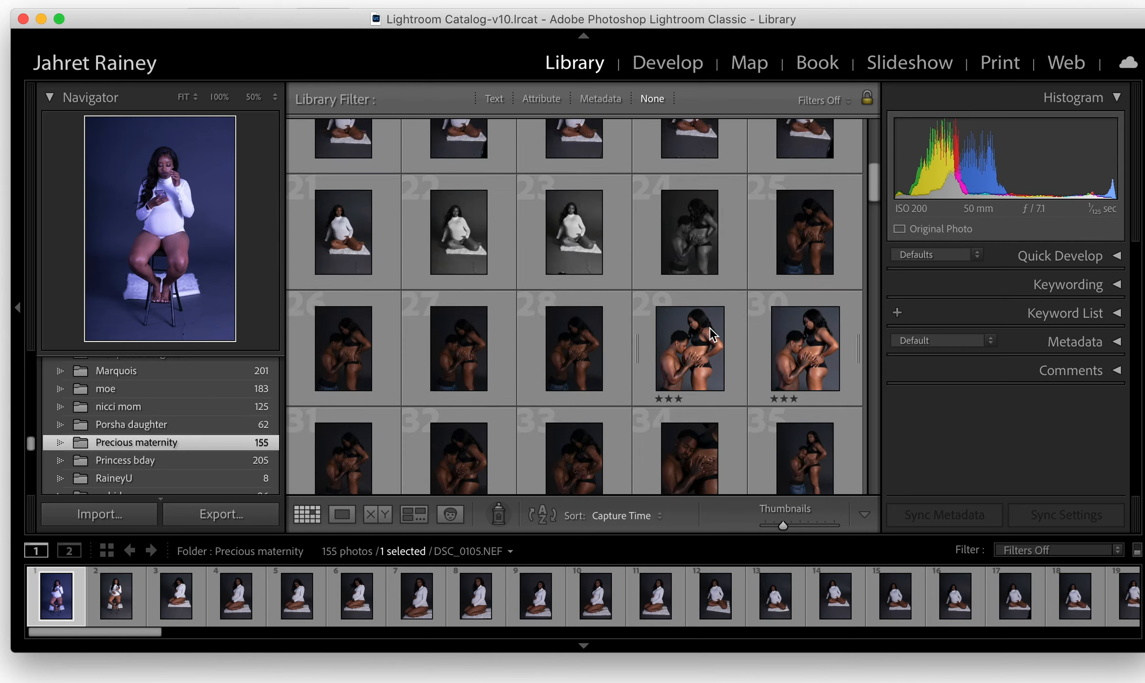
scroll(710, 327, "up", 6)
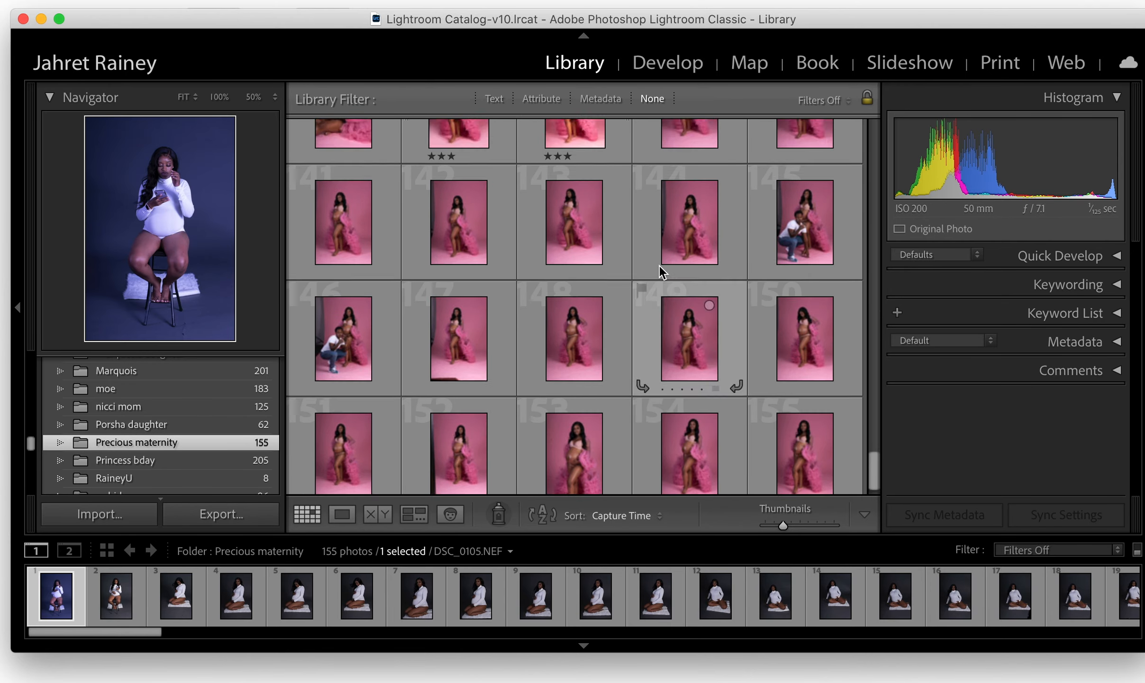
scroll(621, 266, "up", 14)
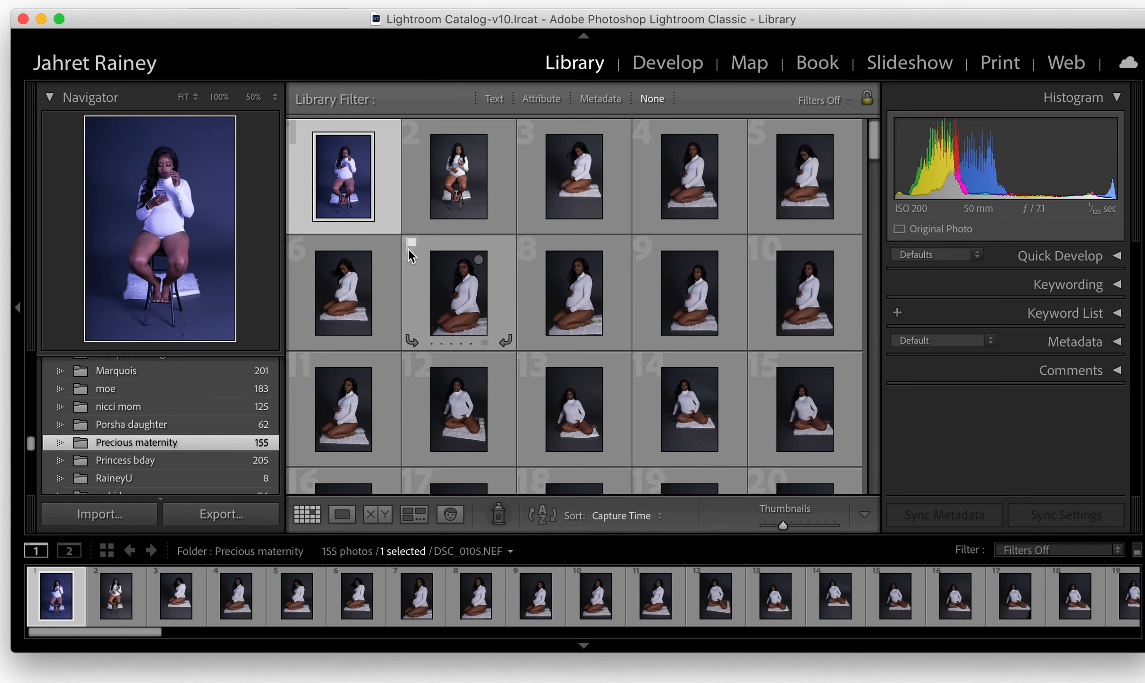
left_click(185, 0)
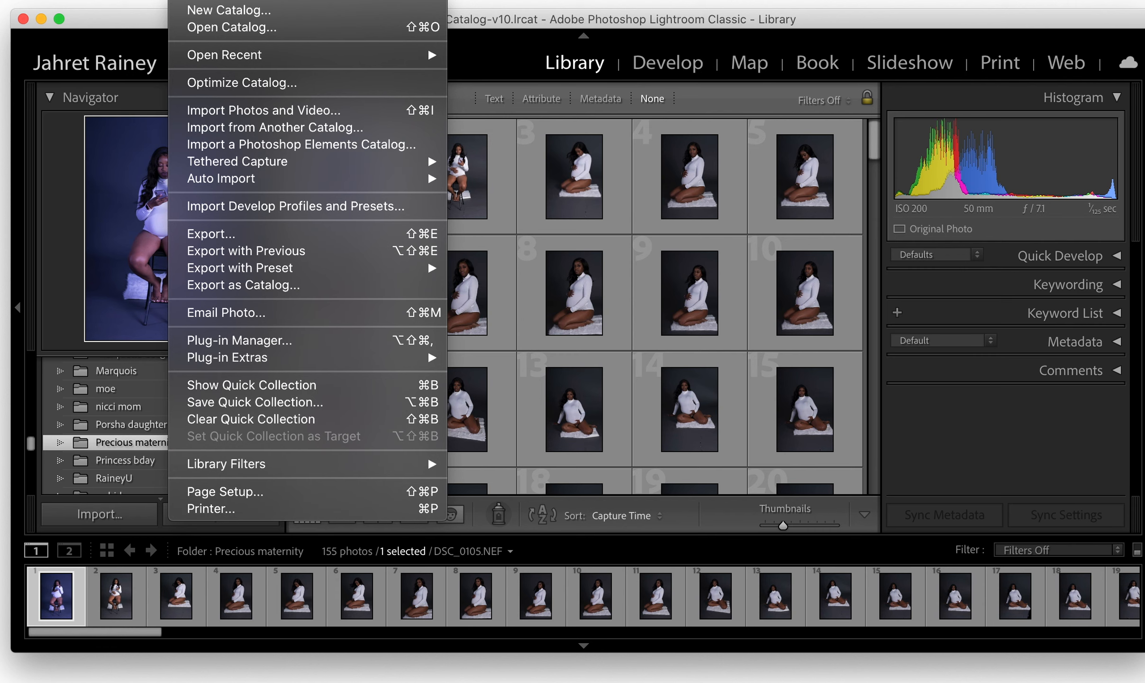
mouse_move(220, 0)
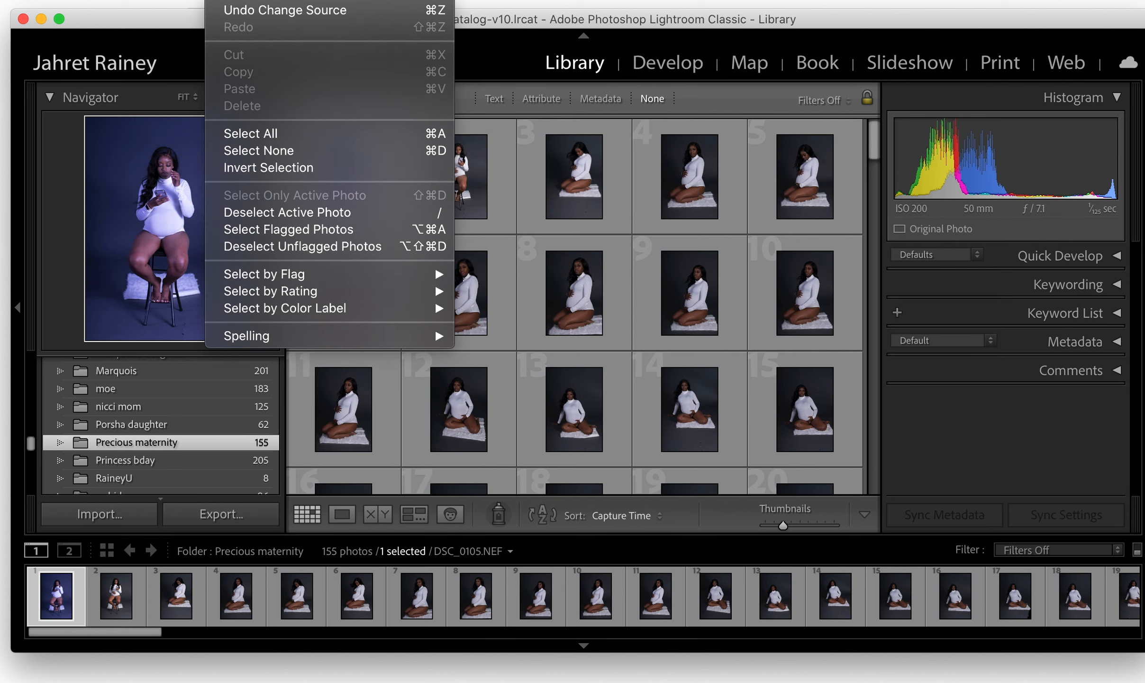
left_click(328, 133)
left_click(185, 0)
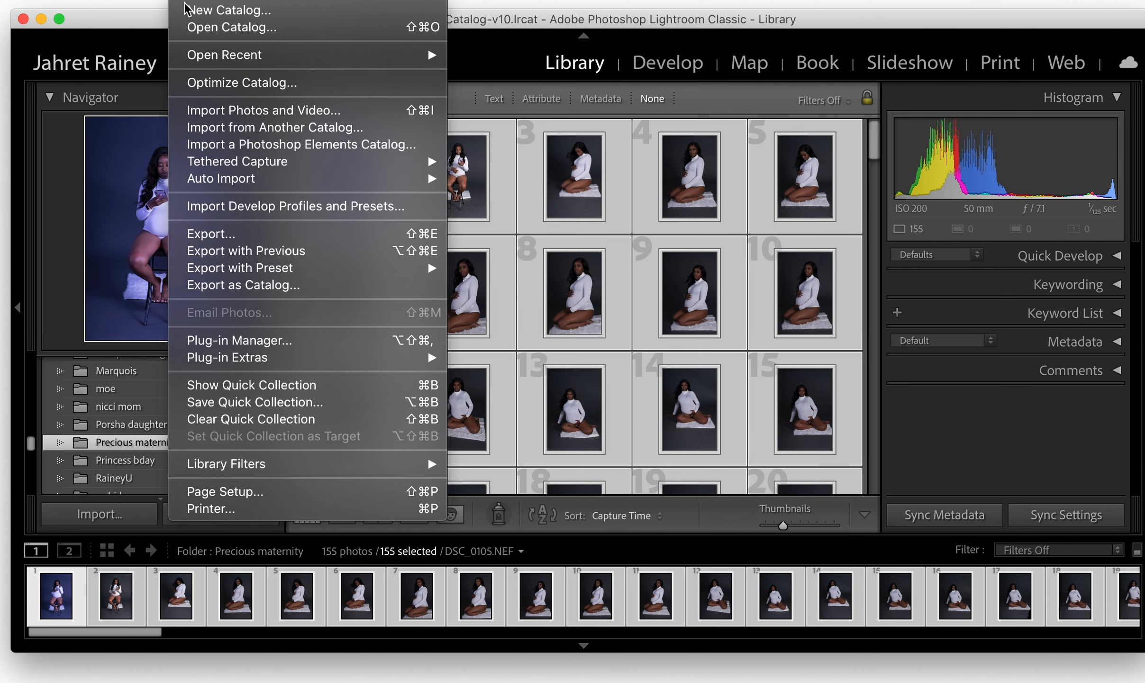
left_click(235, 233)
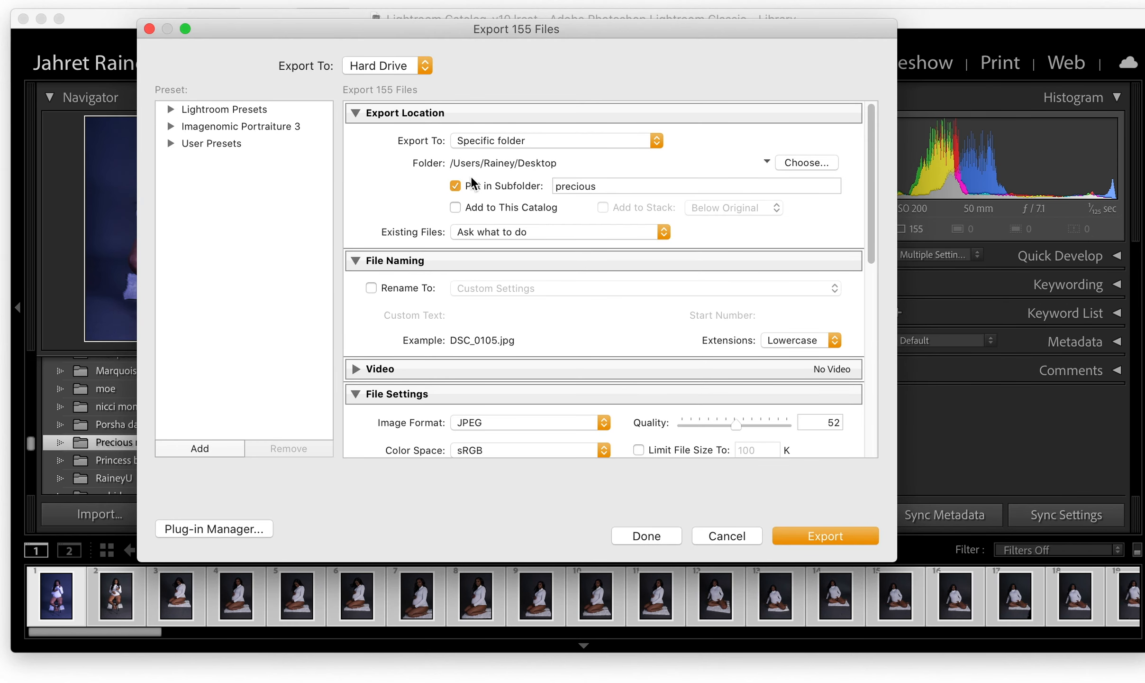
- Export the selected photos as JPEG at quality 21 into a desktop subfolder named "precious maternity"
left_click(598, 186)
left_click(606, 186)
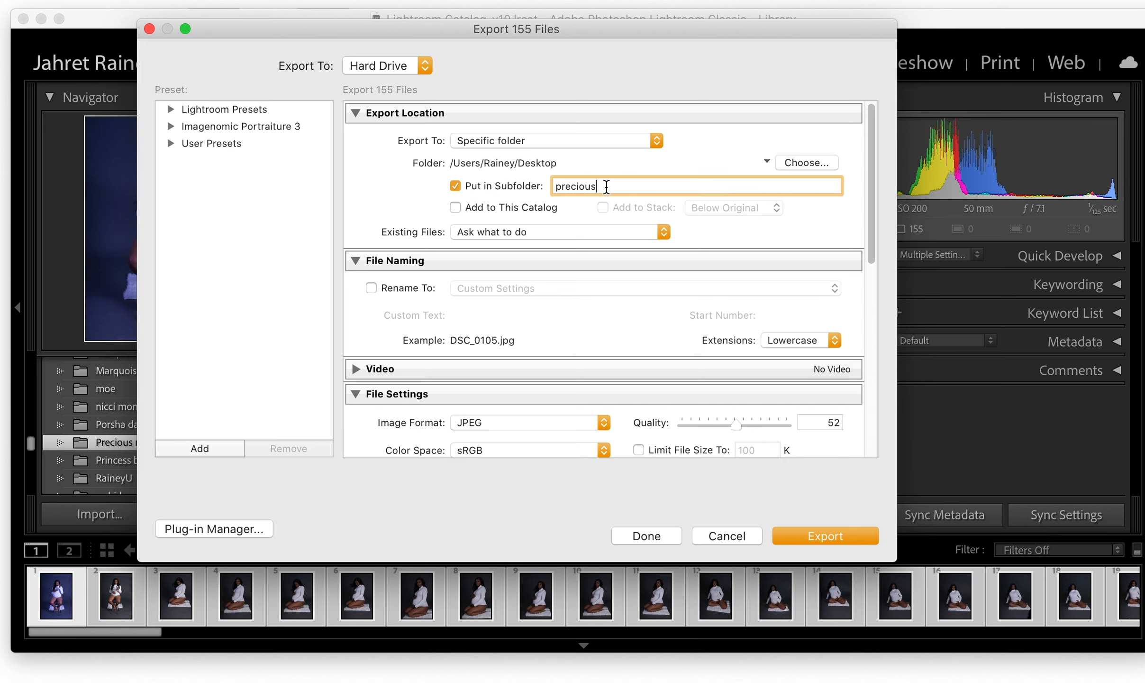
type("maternity")
left_click_drag(735, 425, 703, 421)
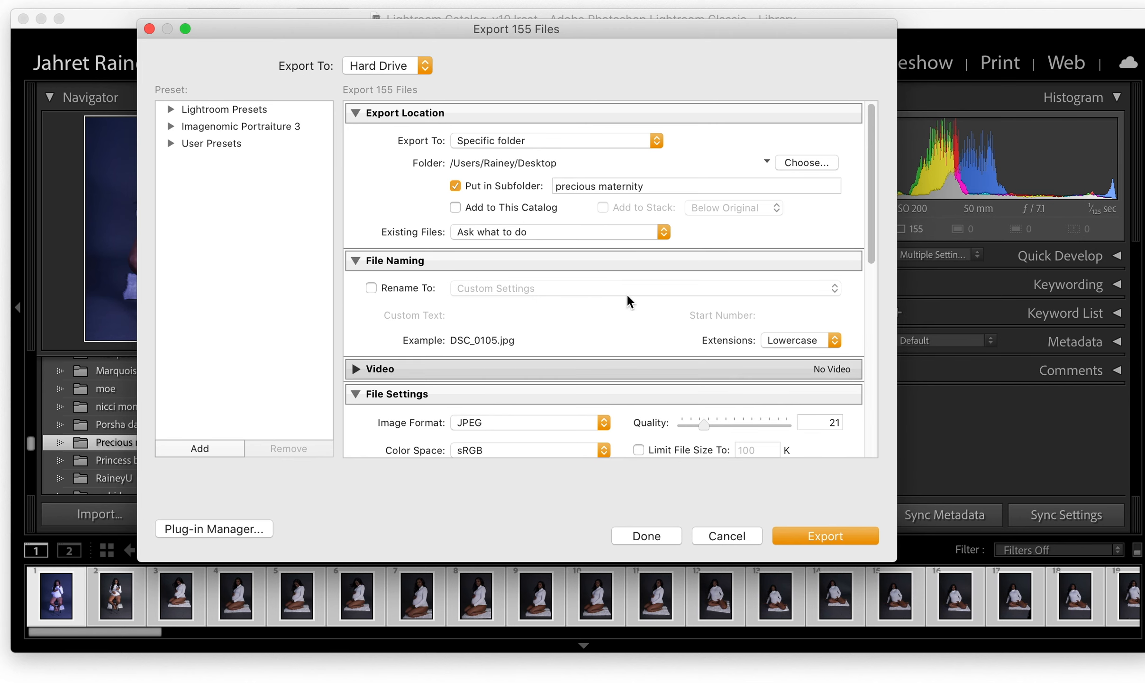
left_click(810, 538)
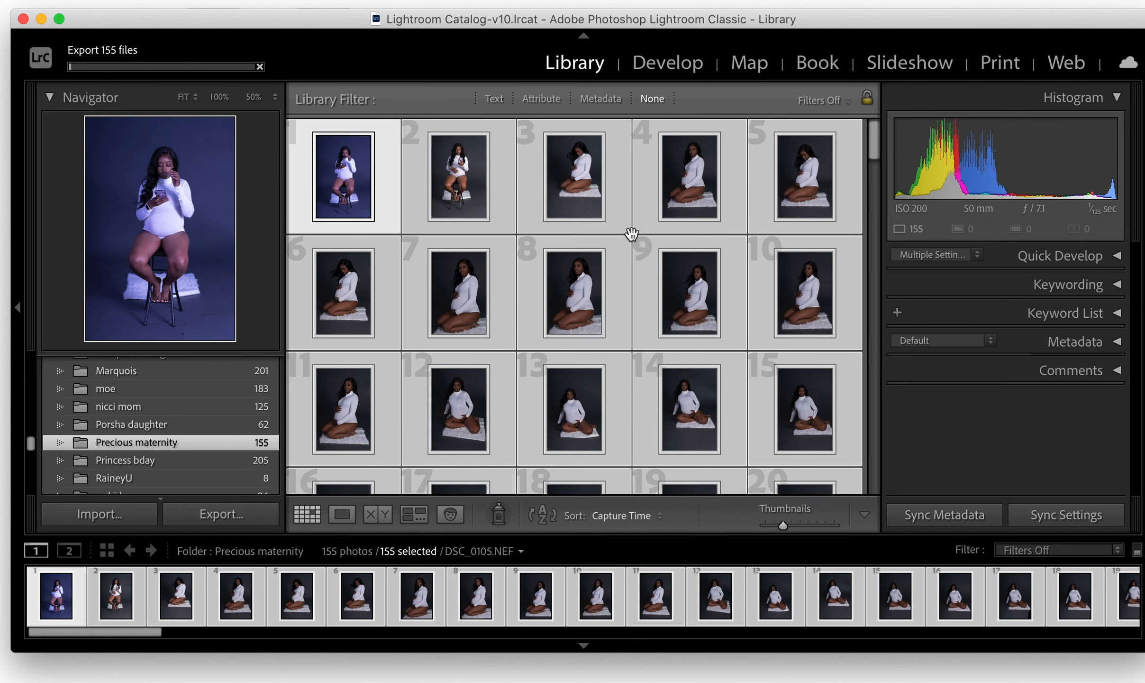
- Deselect all photos in the library grid
scroll(631, 235, "down", 20)
scroll(632, 237, "down", 5)
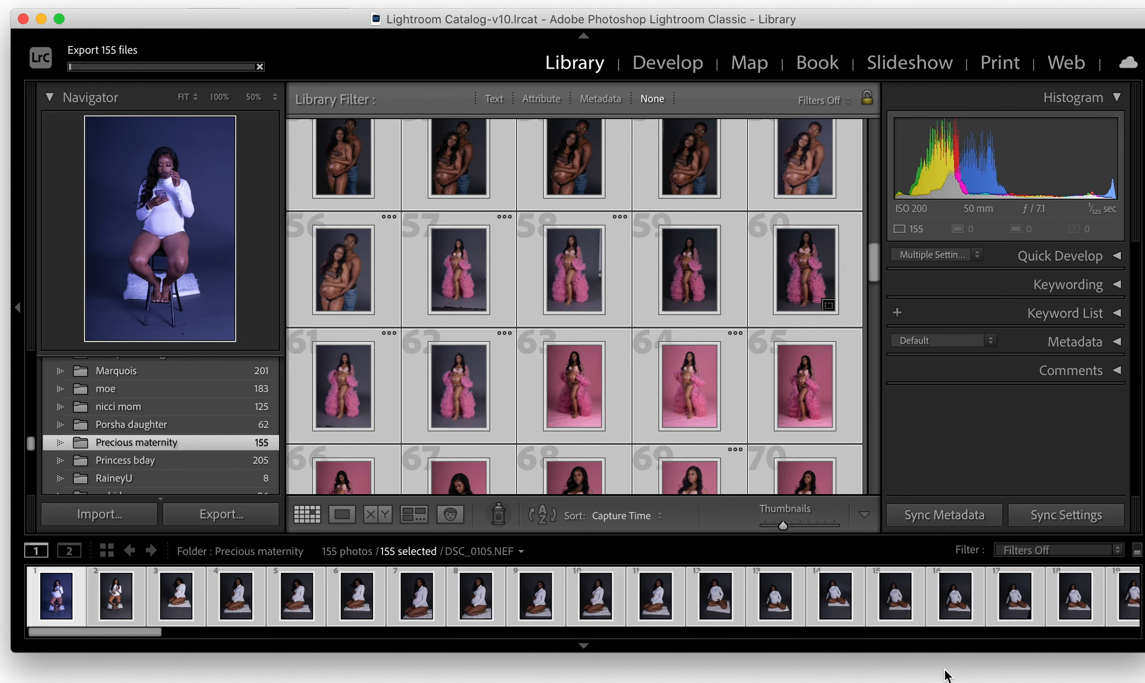
key("super+d")
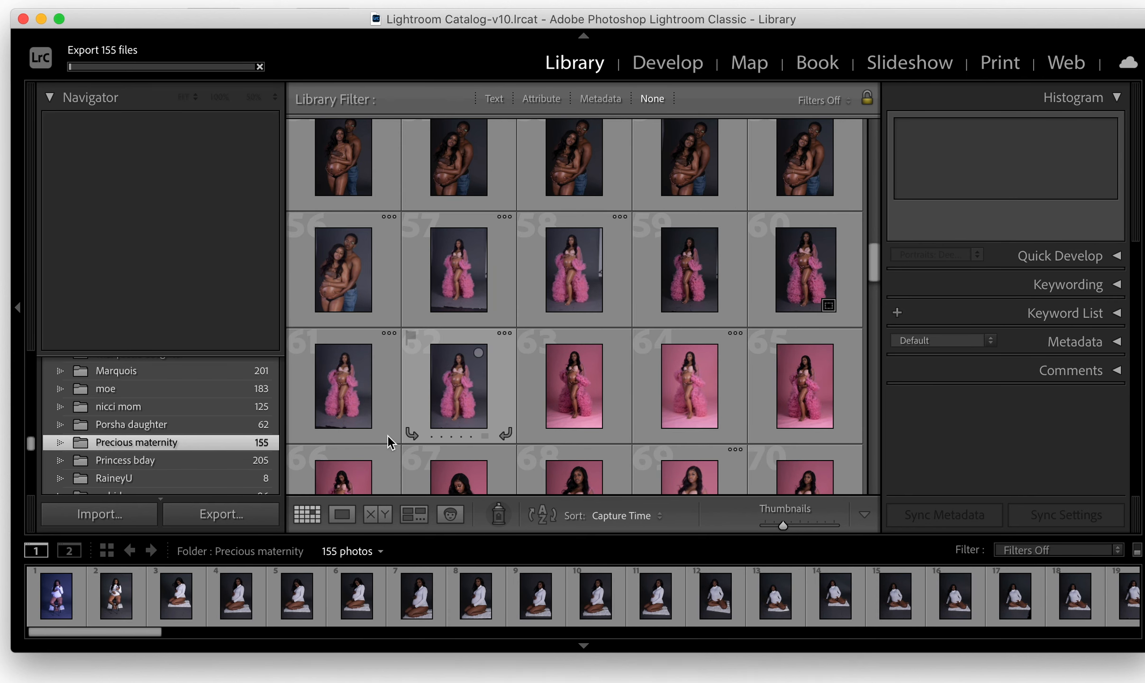
- Select photo 7 and photo 13 of the grid in turn to check their file names
scroll(521, 260, "up", 5)
scroll(560, 256, "up", 3)
scroll(529, 232, "up", 3)
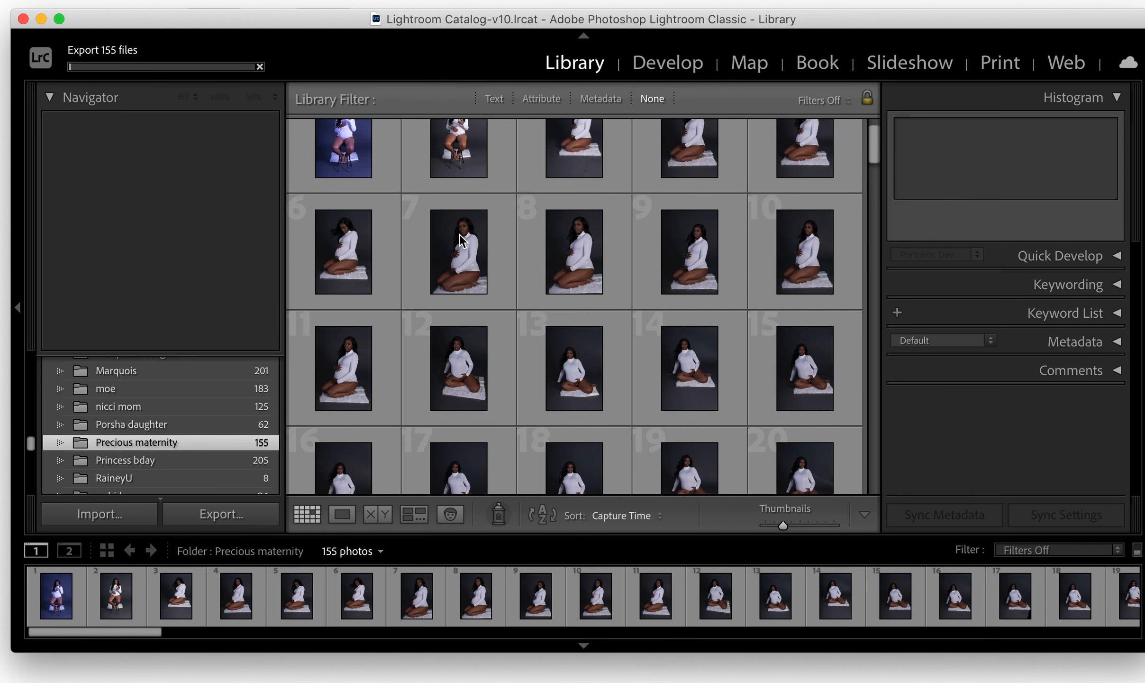
left_click(461, 248)
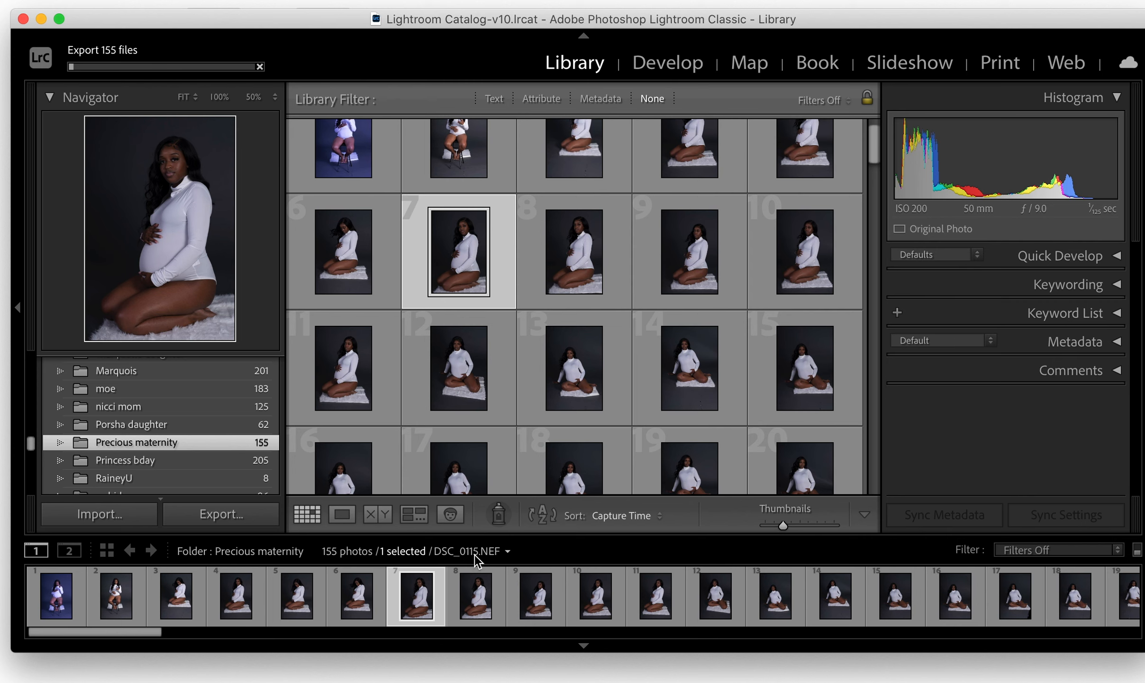
left_click(564, 369)
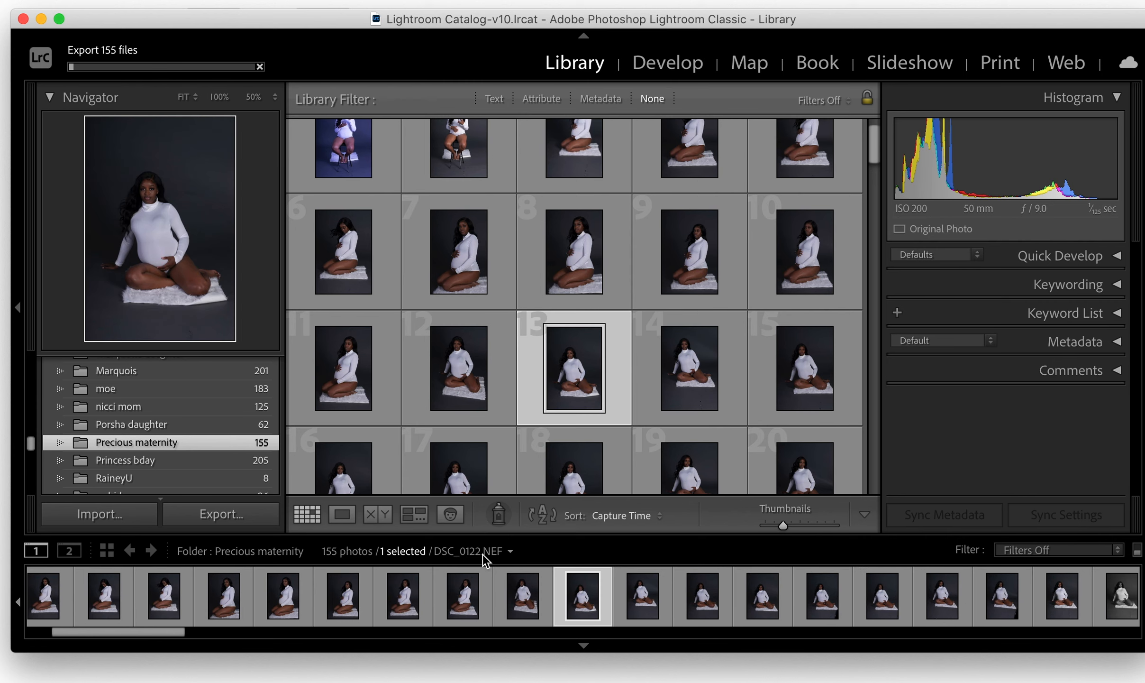
- Check the file name of photo 11, and rate photos 8, 19 and 22 of the grid three stars
left_click(352, 372)
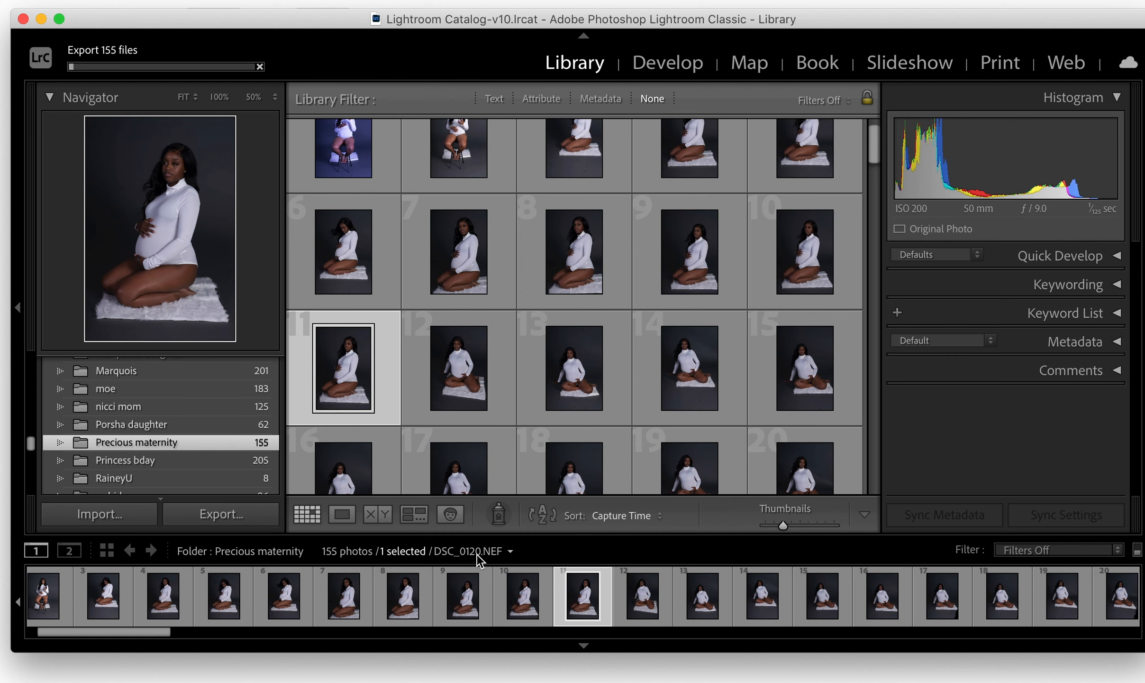
scroll(569, 285, "up", 2)
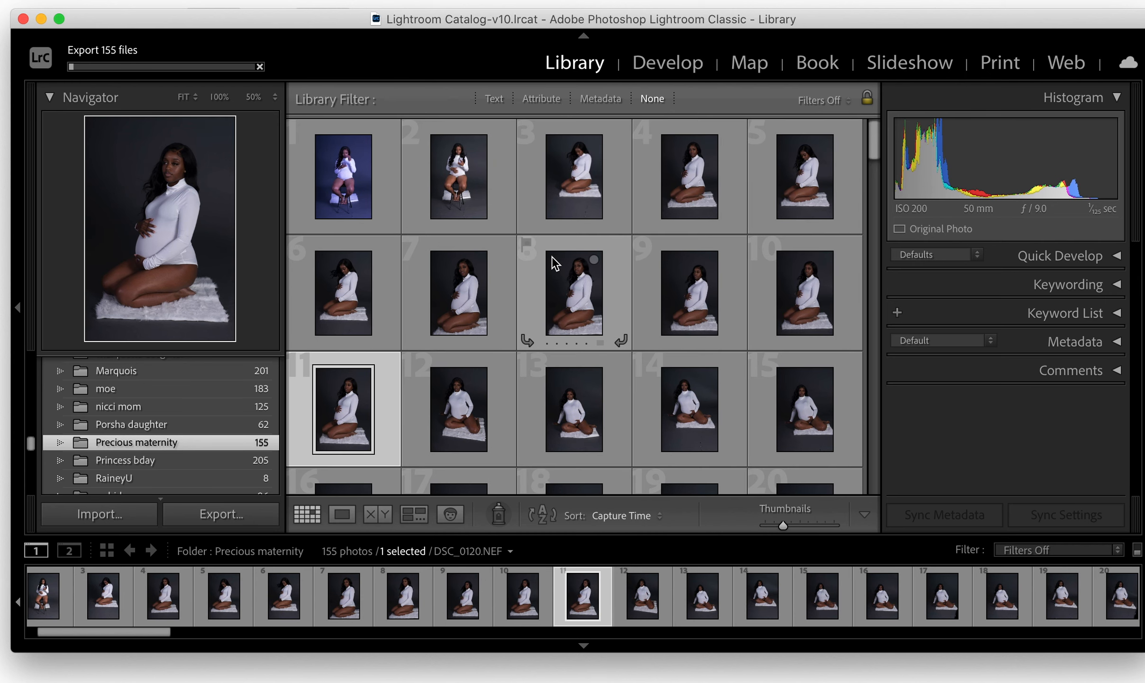
left_click(566, 298)
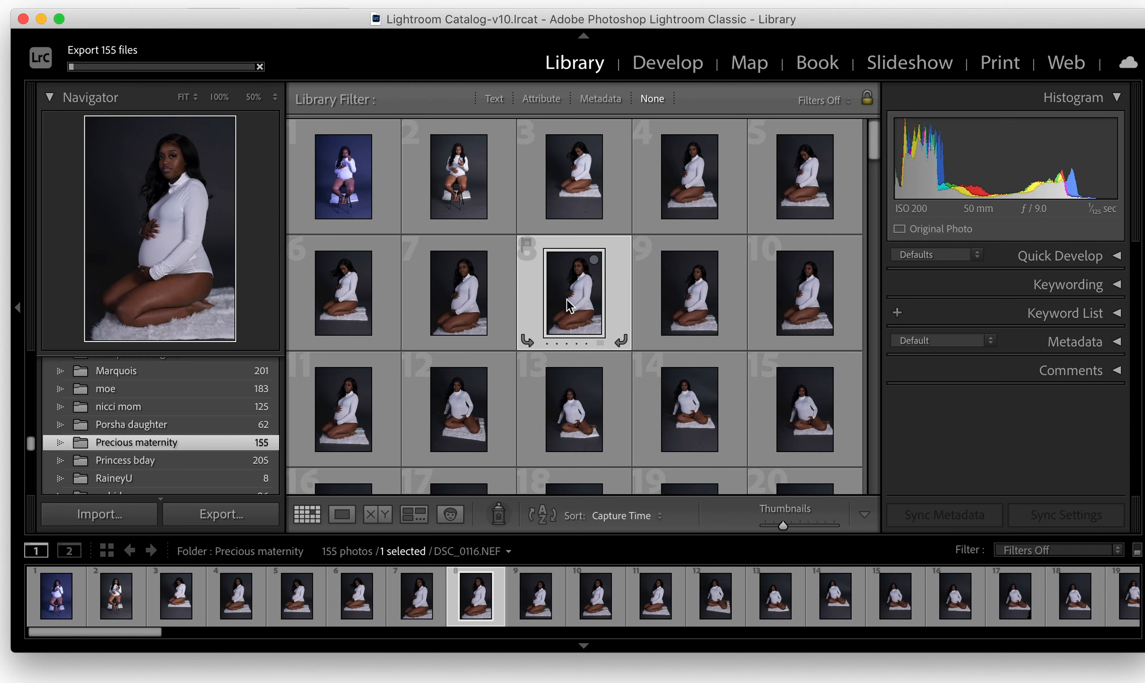
key("3")
scroll(685, 332, "down", 2)
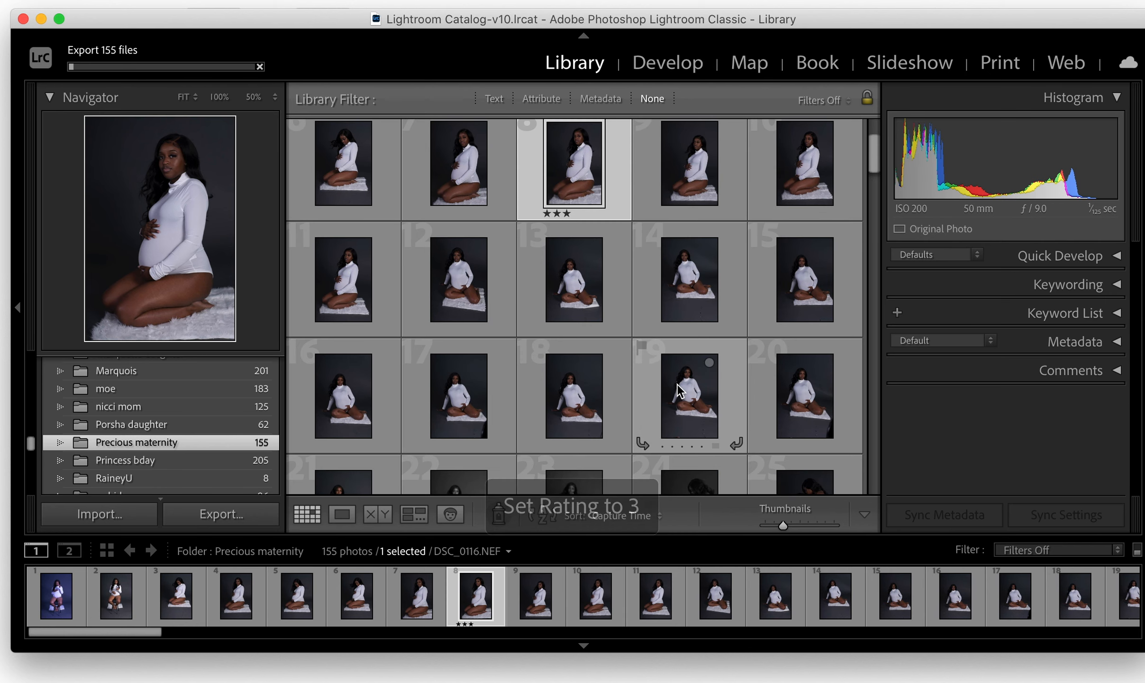
left_click(677, 391)
key("3")
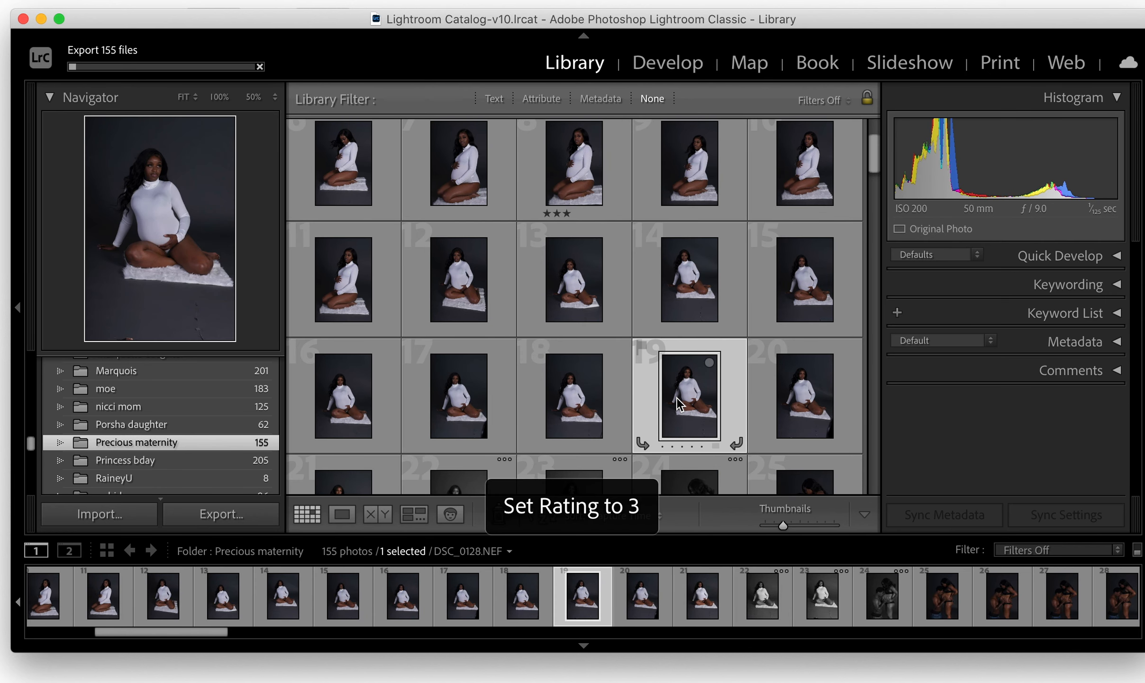
scroll(680, 404, "down", 3)
left_click(465, 382)
key("3")
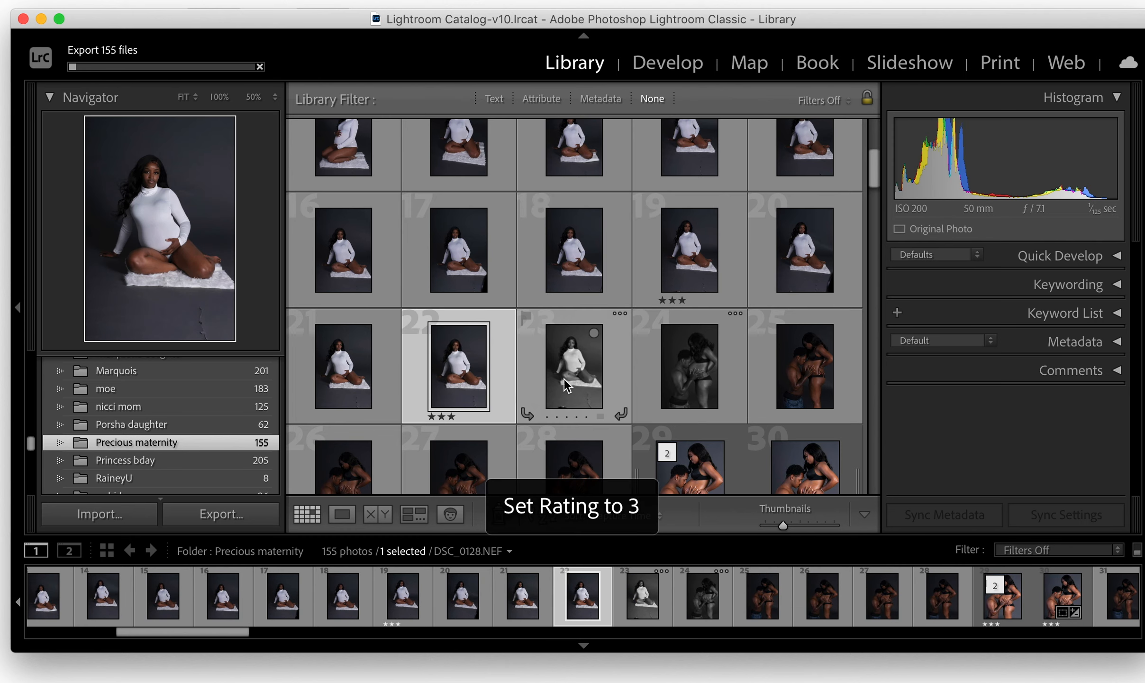
- Rate photos 38, 48 and 54 of the Precious maternity grid three stars
scroll(567, 385, "down", 5)
key("3")
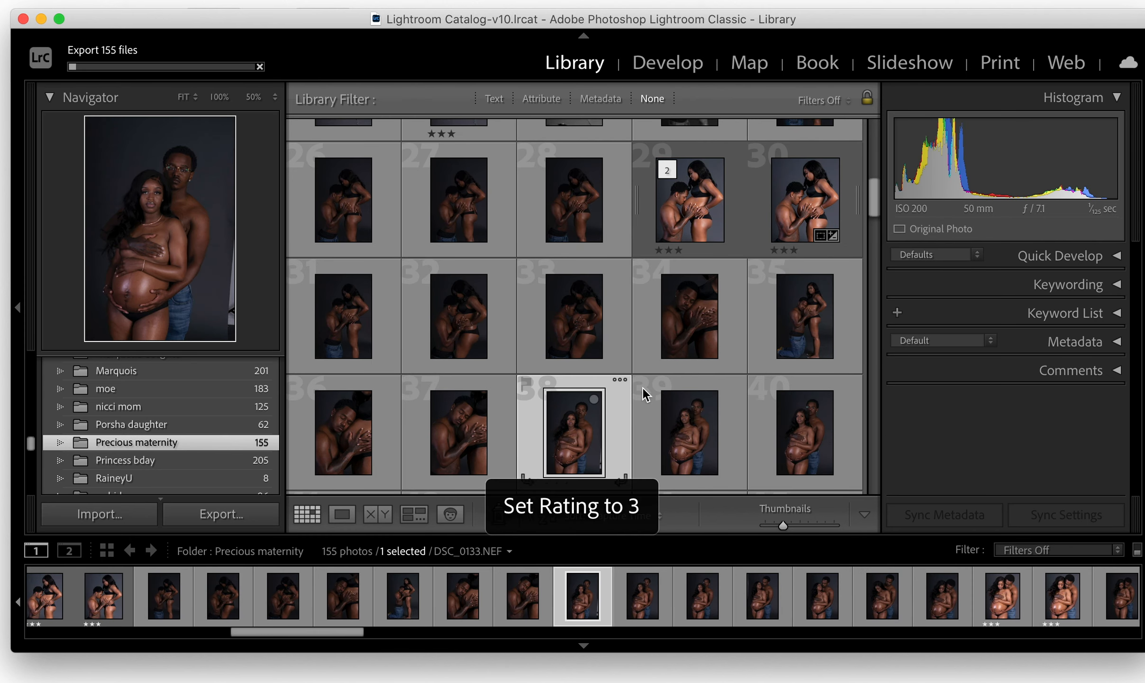
scroll(652, 375, "down", 4)
left_click(598, 424)
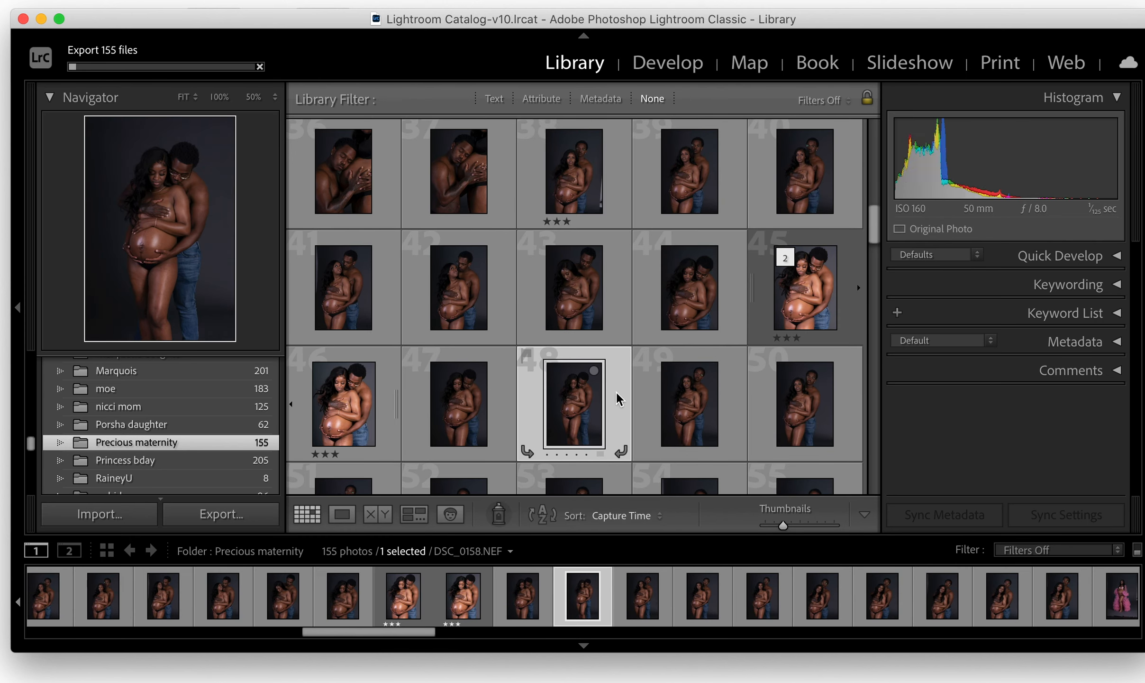
key("3")
scroll(692, 422, "down", 2)
left_click(704, 406)
key("3")
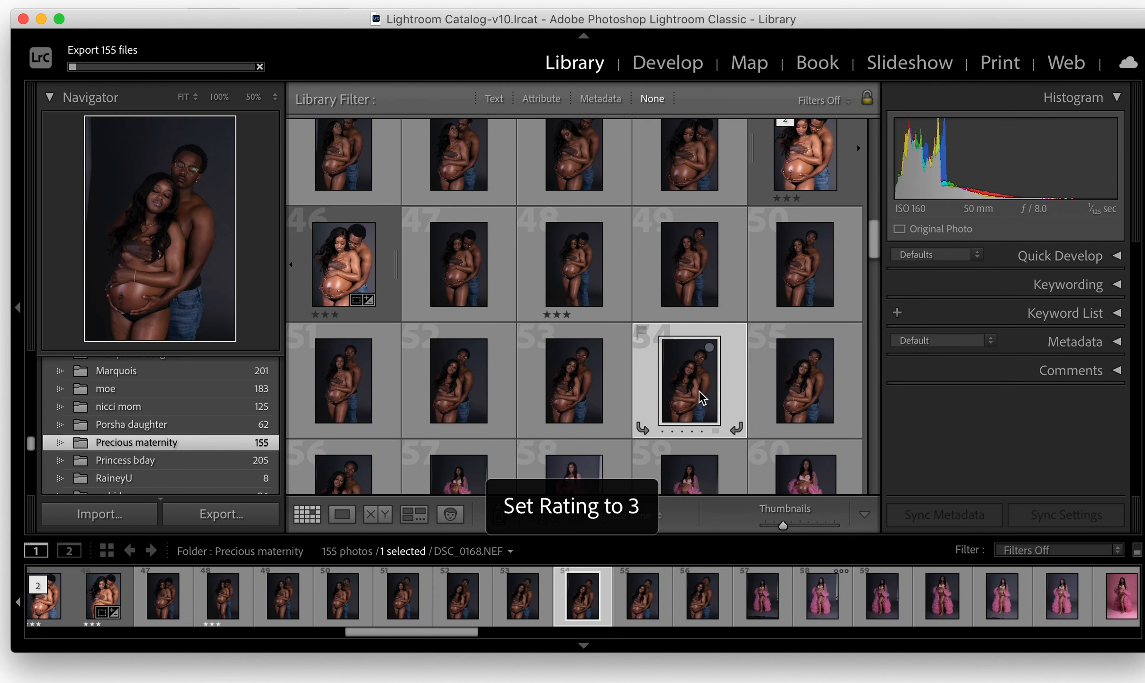
- Filter the folder to show only rated photos and open the first one in the Develop module
left_click(1027, 551)
left_click(967, 608)
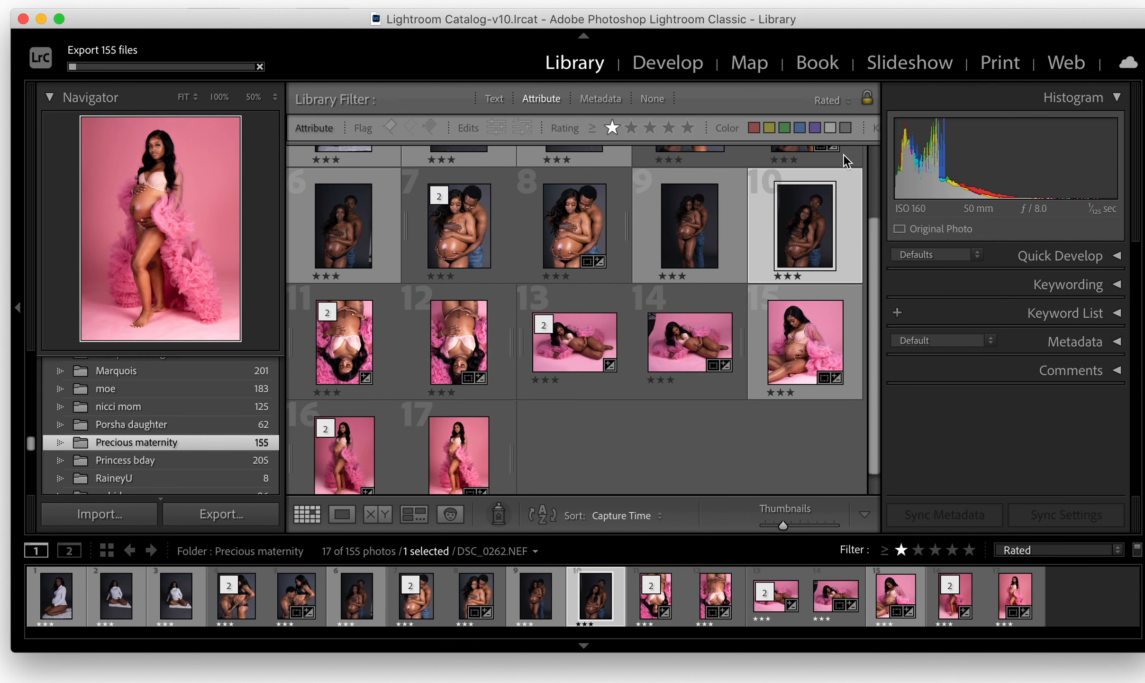
scroll(679, 284, "up", 2)
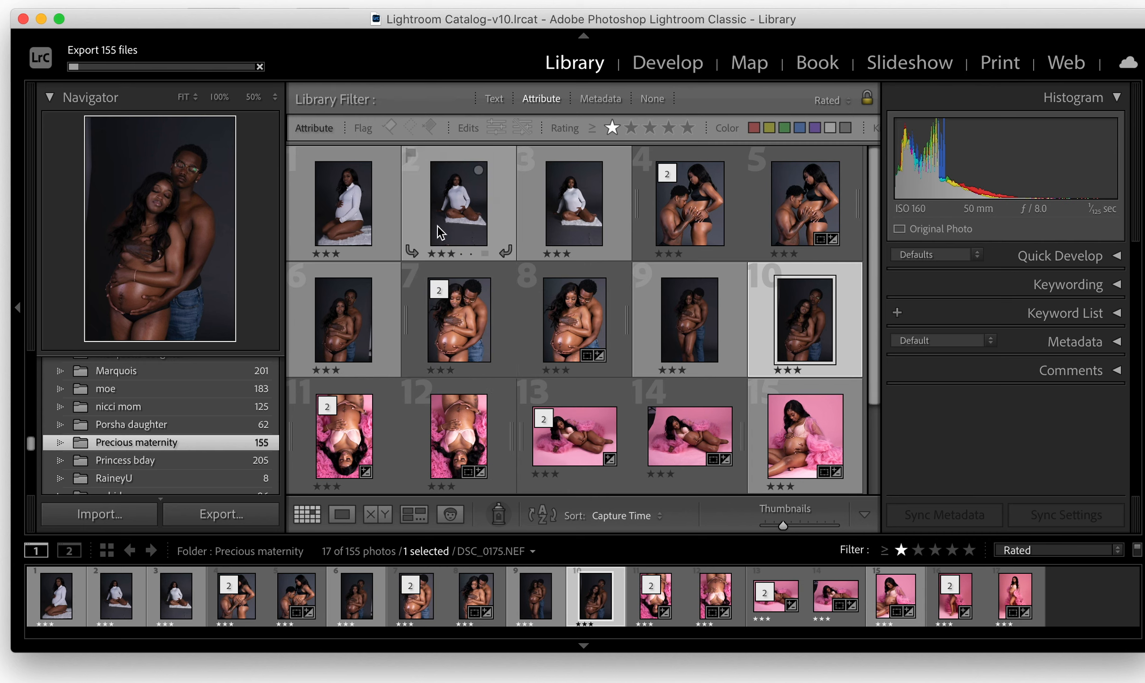
left_click(361, 222)
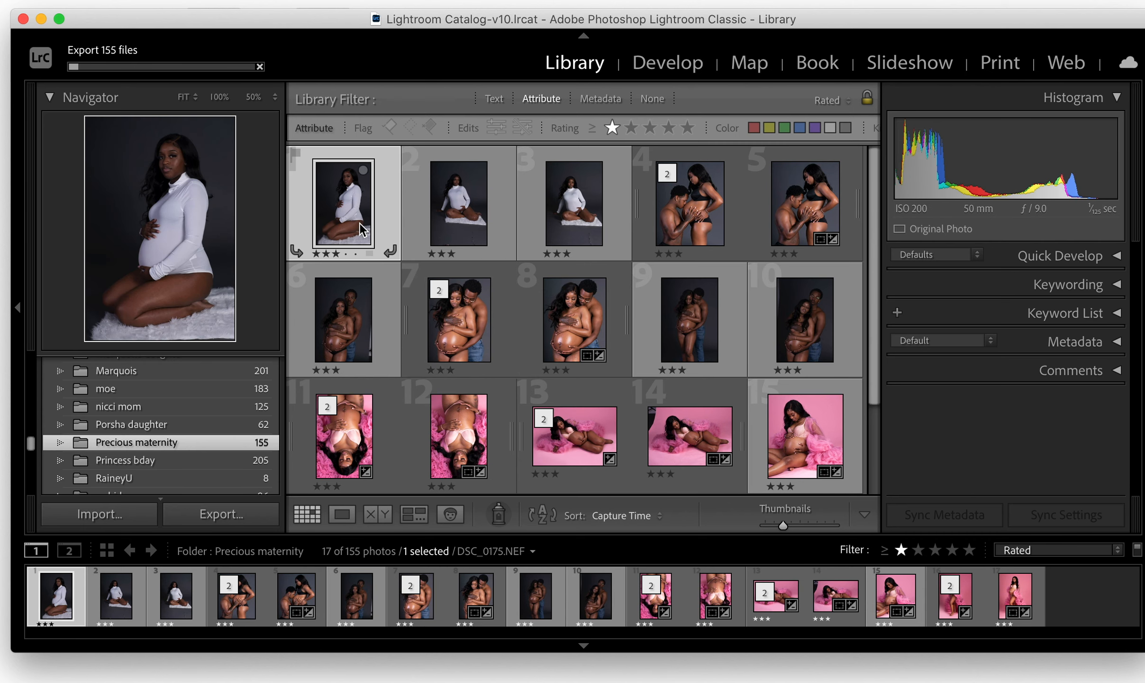
key("d")
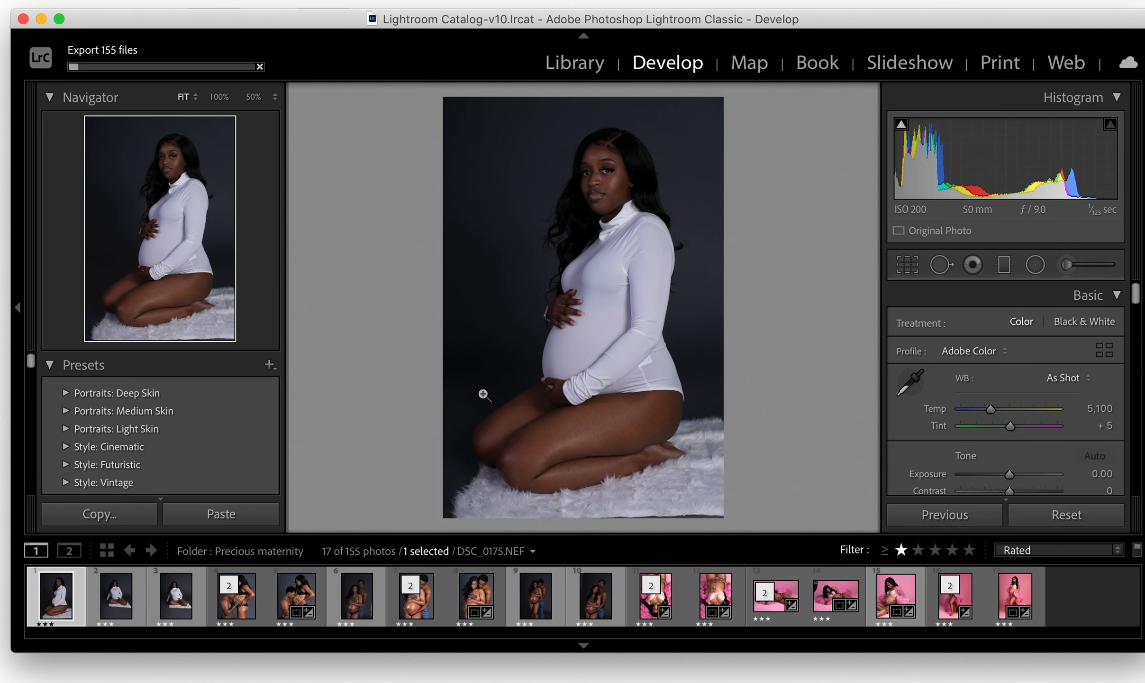
- Step through the rated photos in Develop from the second to the twelfth, comparing the unedited shots with the edited ones
key("Right")
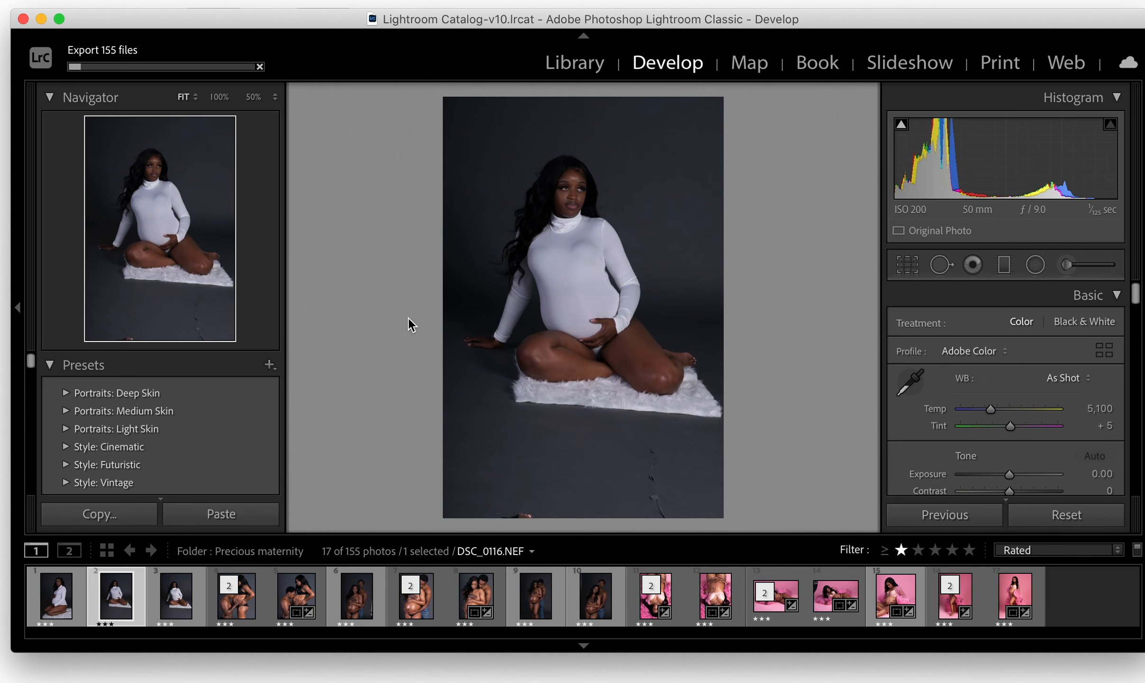
key("Right")
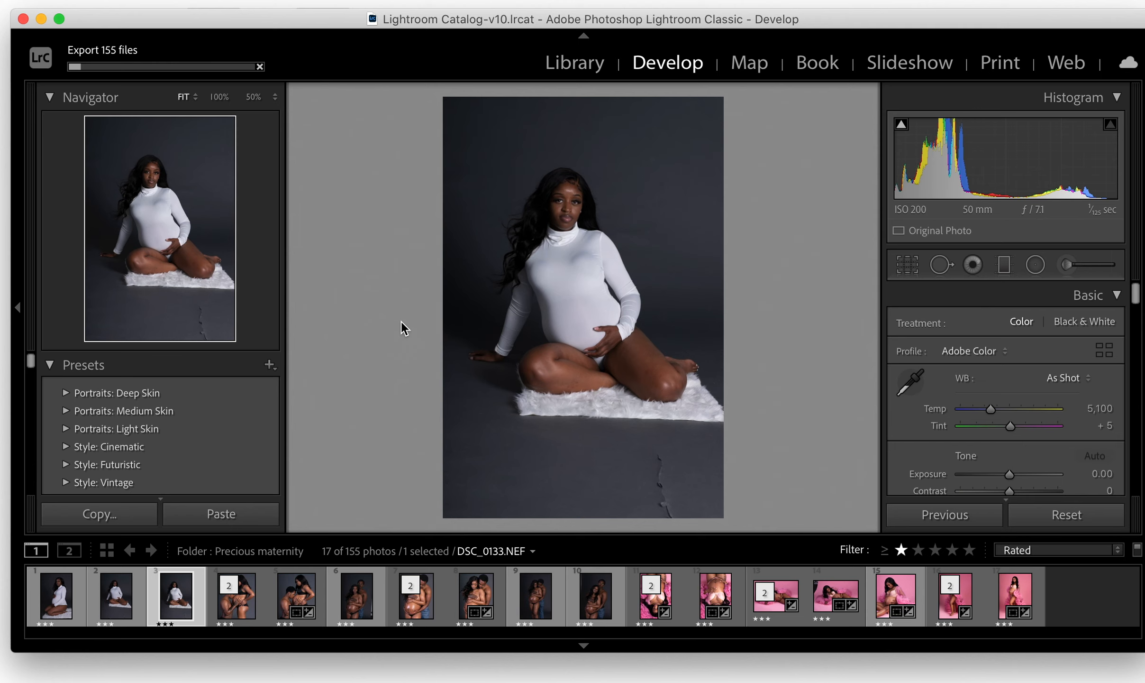
key("Right")
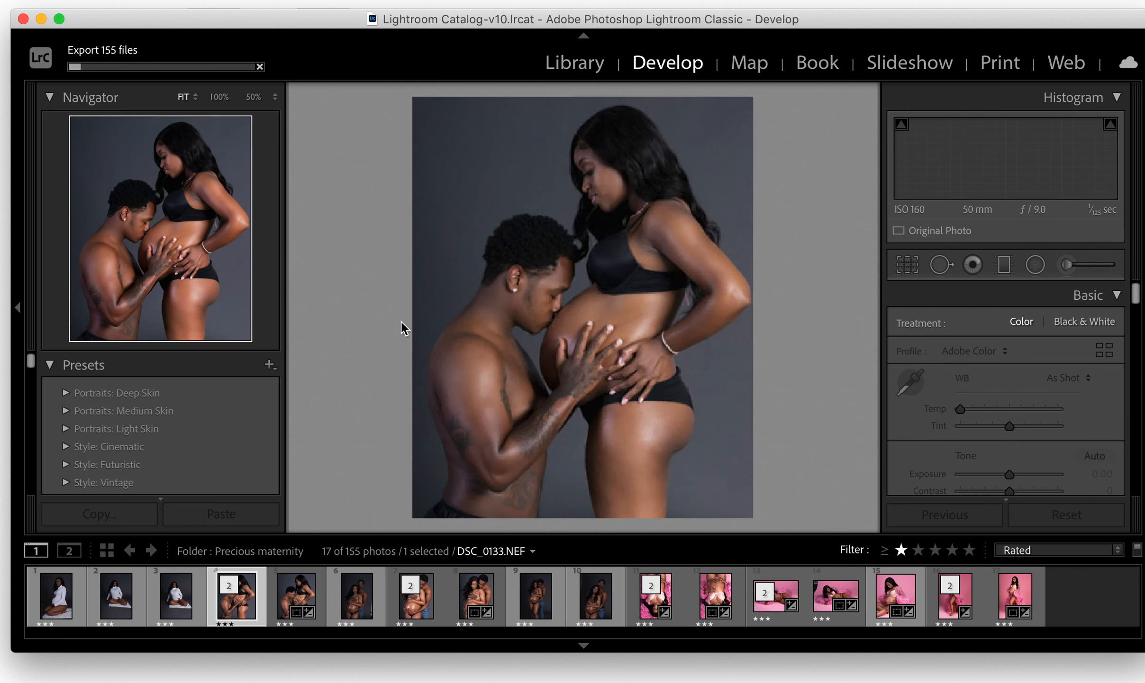
key("Right")
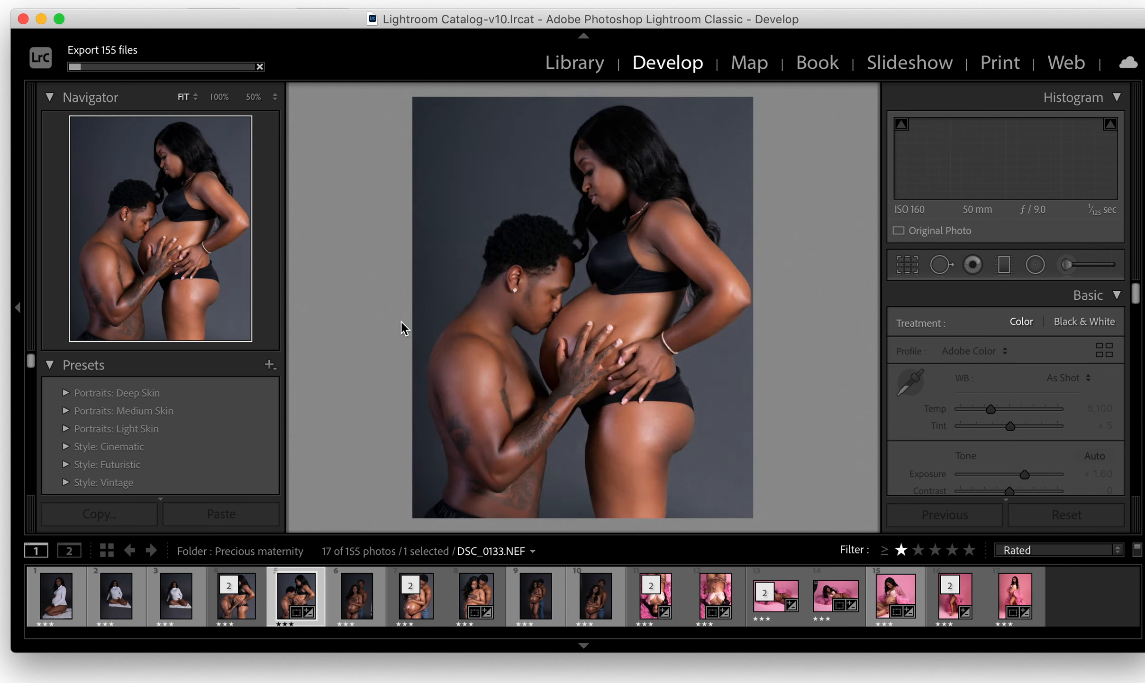
key("Right")
key("Right")
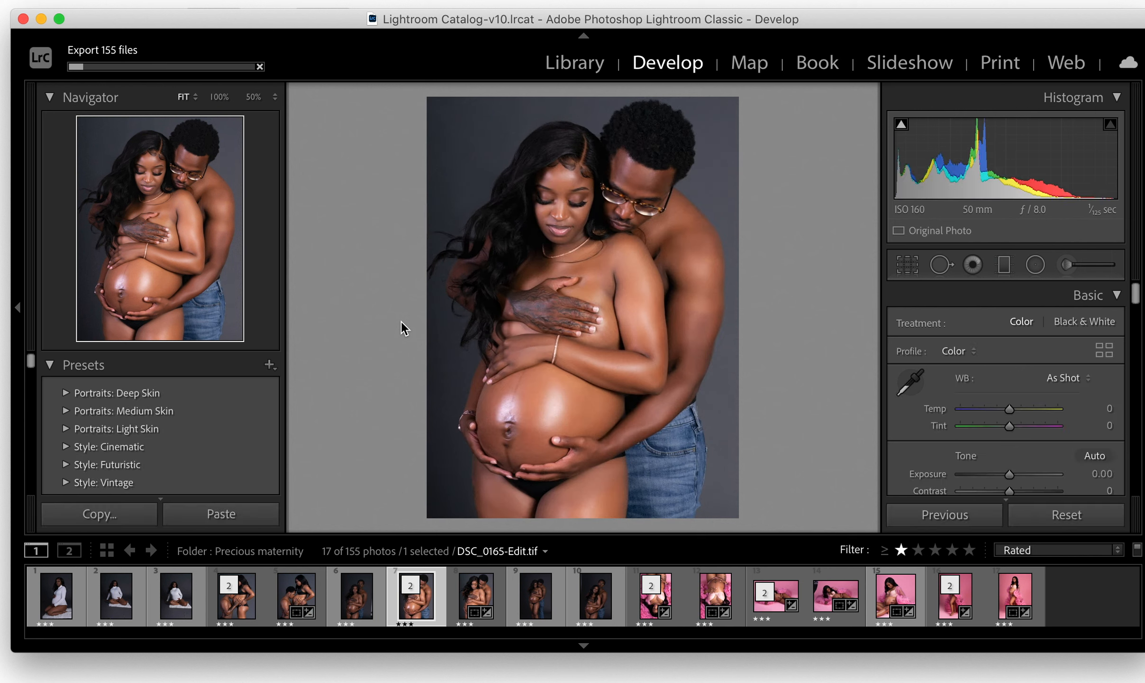
key("Right")
key("Left")
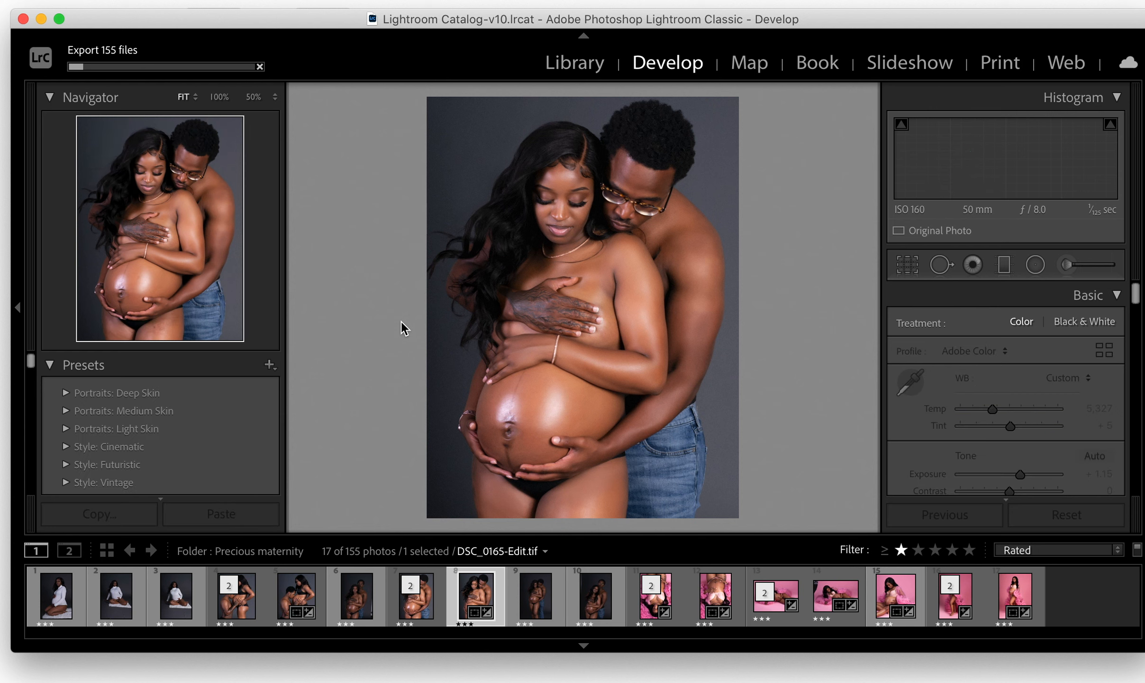
key("Right")
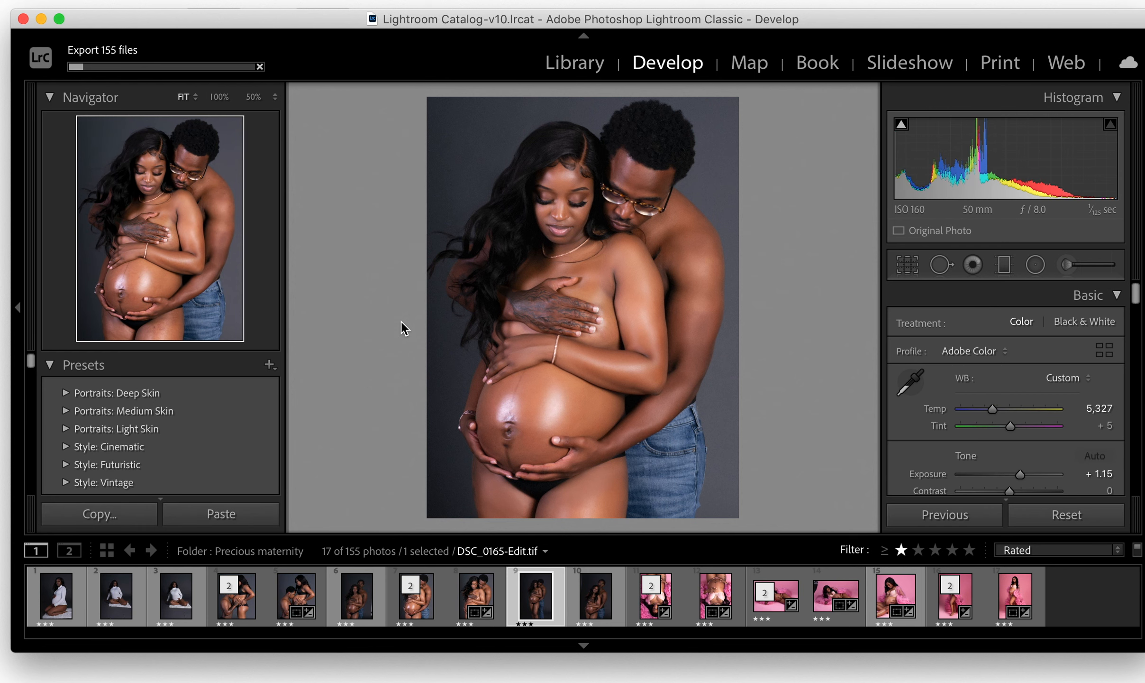
key("Right")
key("Right")
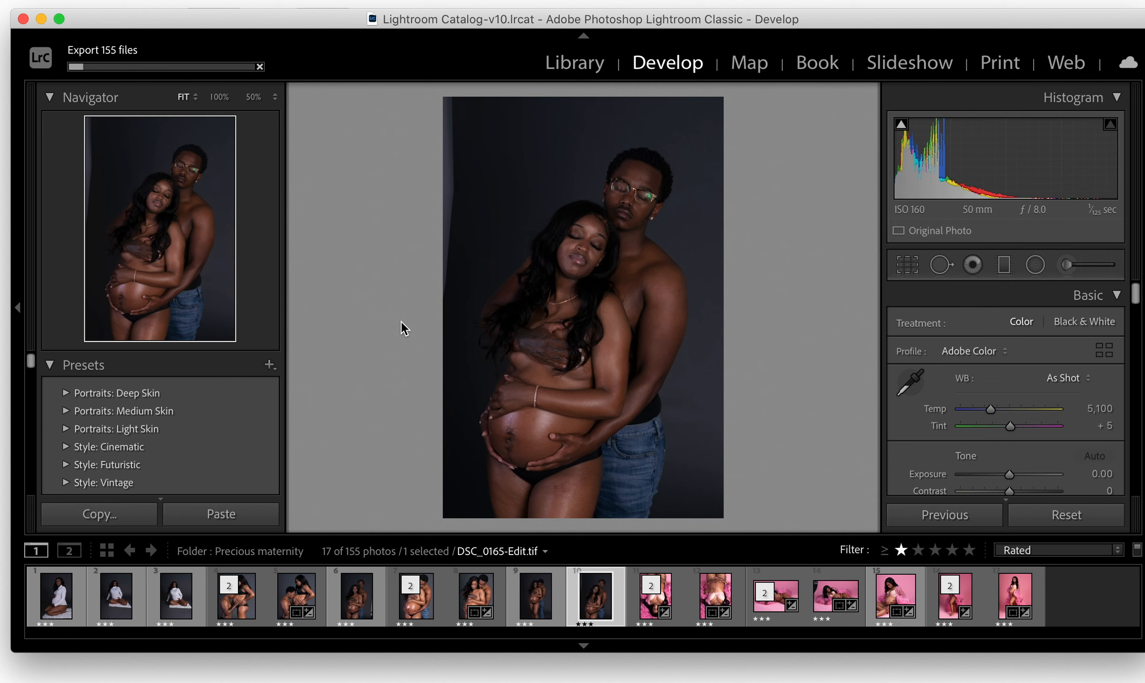
key("Right")
key("Right")
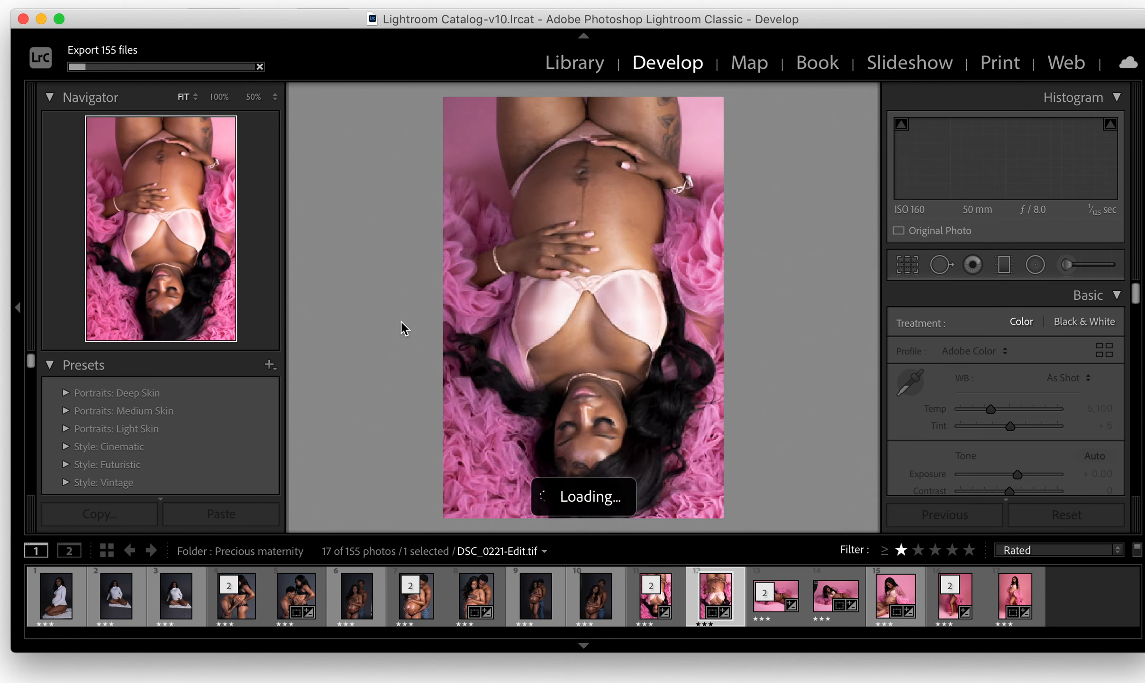